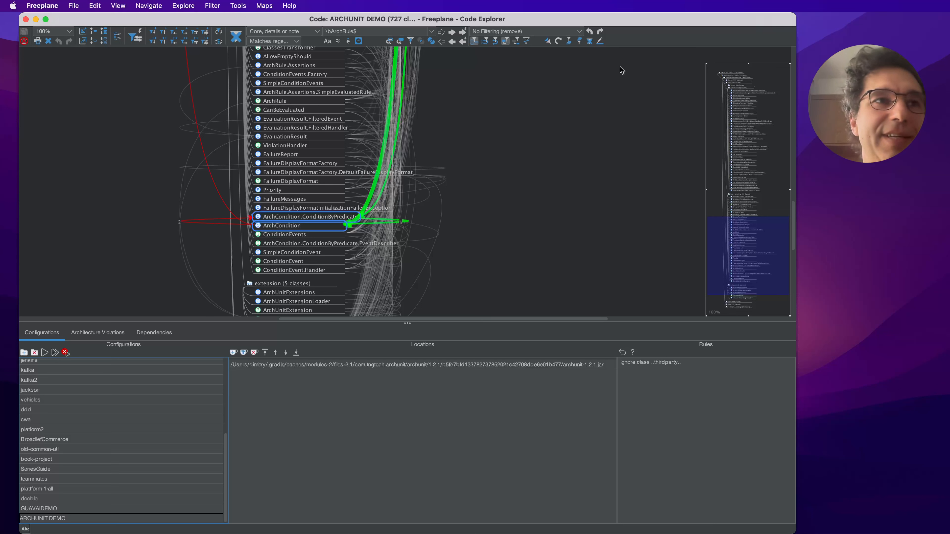
# - Add a new configuration named JENKINS DEMO to the configuration list
pyautogui.click(159, 449)
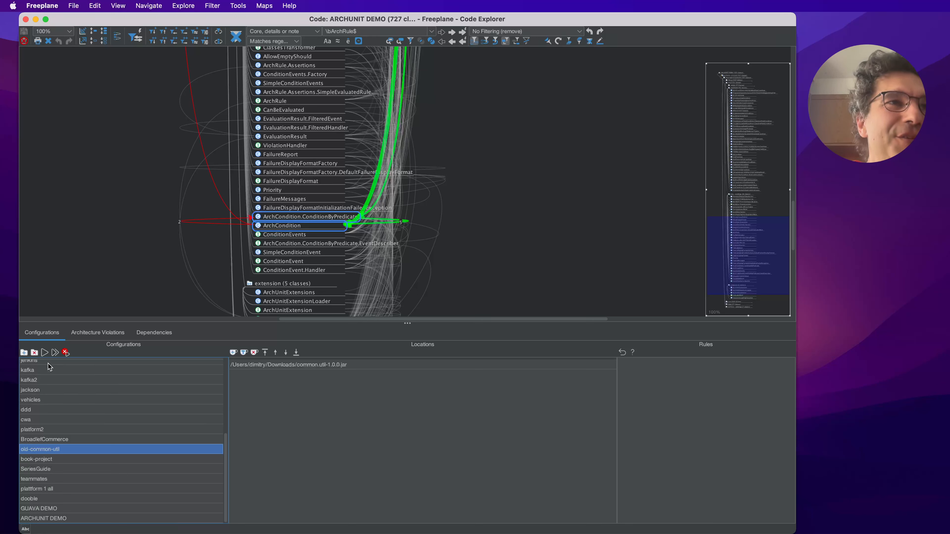
pyautogui.click(24, 352)
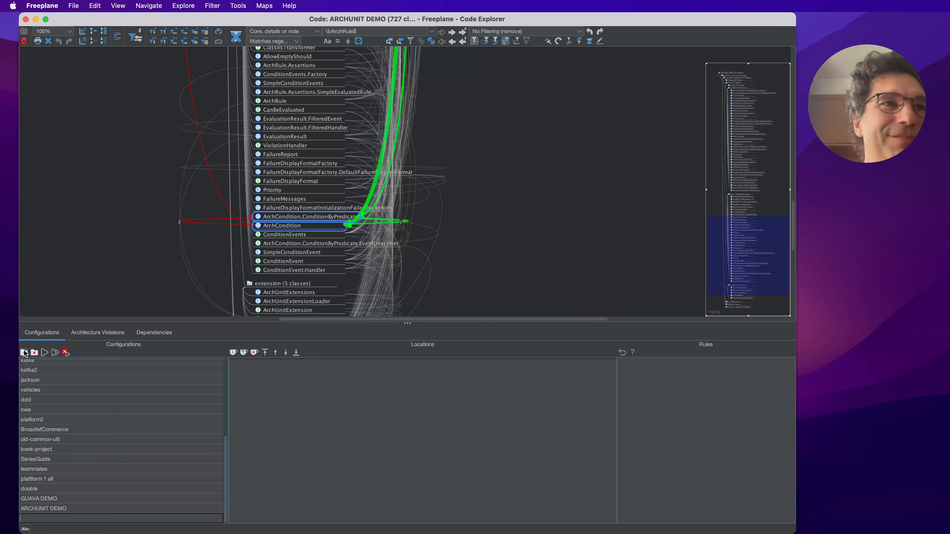
pyautogui.write('JENKIN')
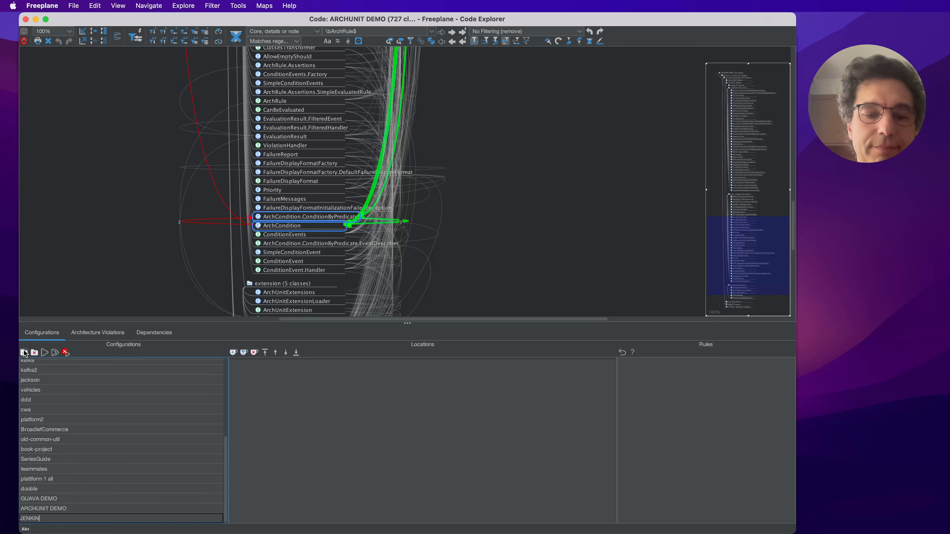
pyautogui.write('S DEMO')
pyautogui.press('Return')
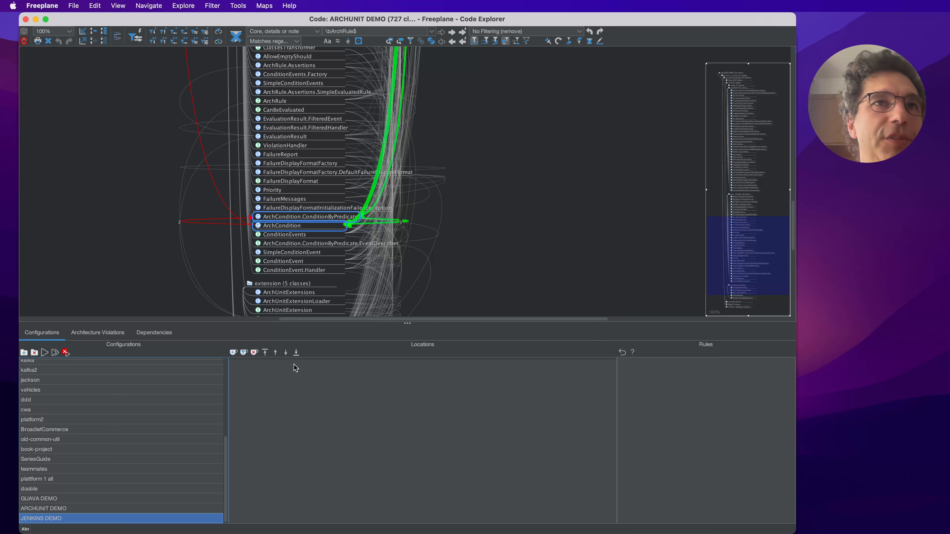
# - Add the playground/jenkins folder to JENKINS DEMO's locations and explore that configuration to load its code map
pyautogui.click(244, 353)
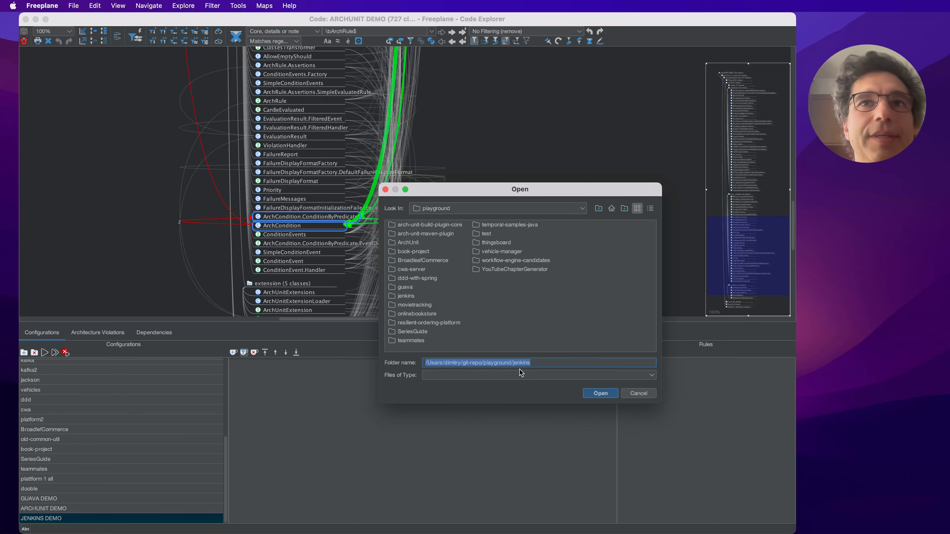
pyautogui.click(600, 393)
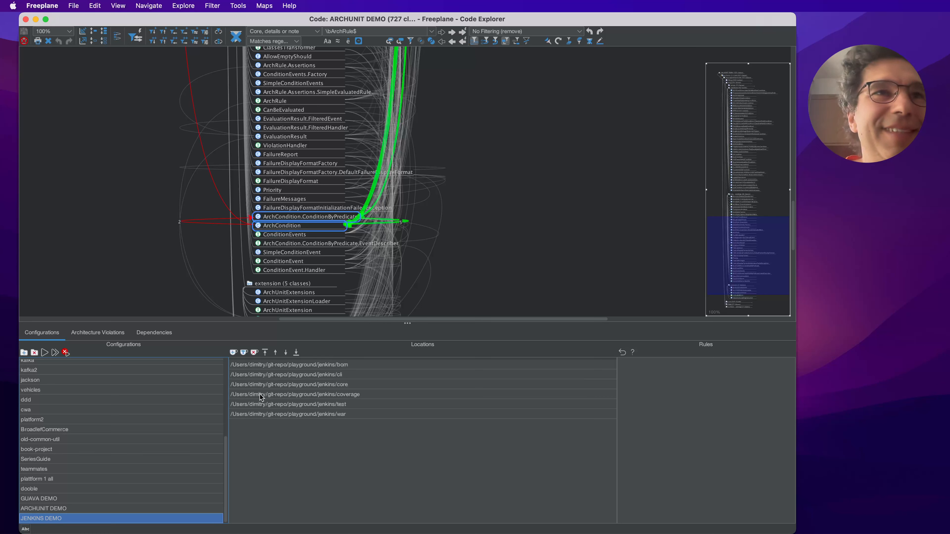
pyautogui.click(45, 352)
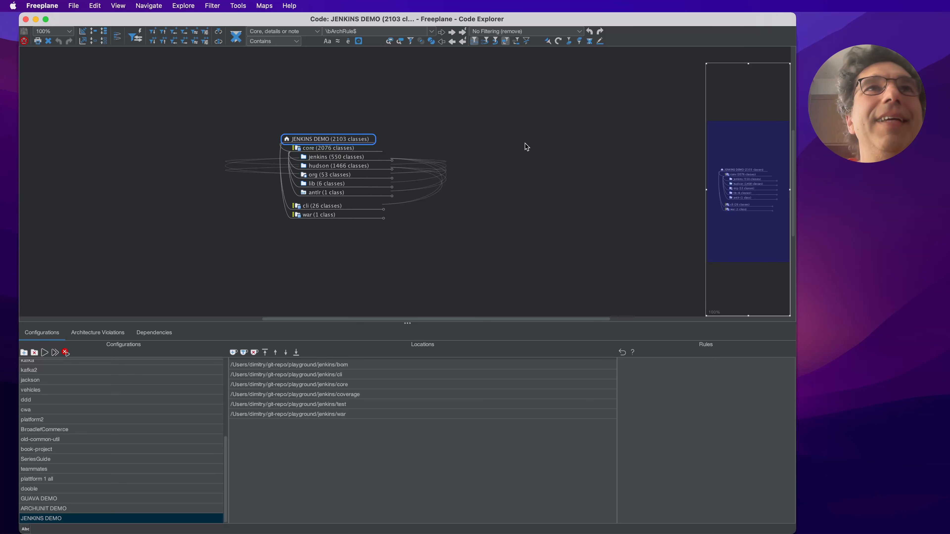
# - Examine the incoming and outgoing dependencies of the jenkins, hudson and org packages under core
pyautogui.click(361, 158)
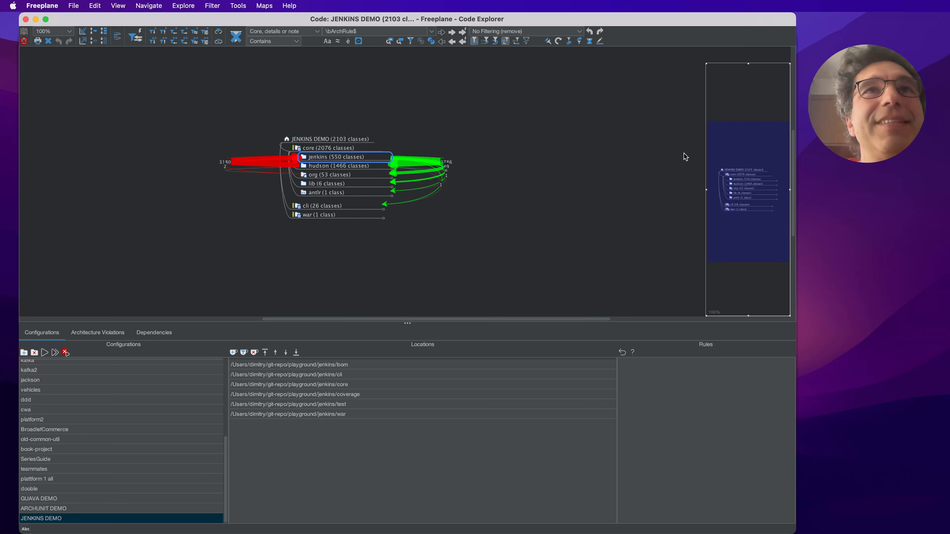
pyautogui.press('Down')
pyautogui.press('Down')
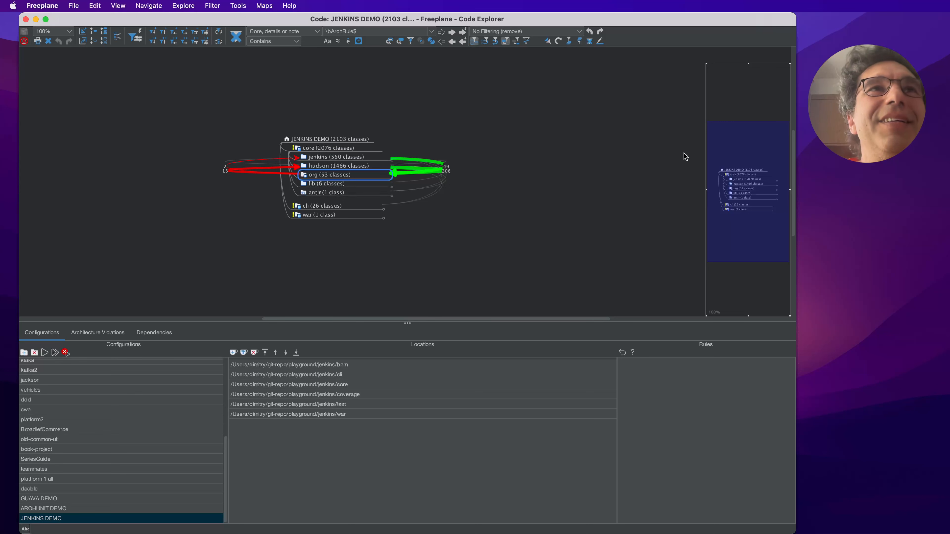
pyautogui.press('Up')
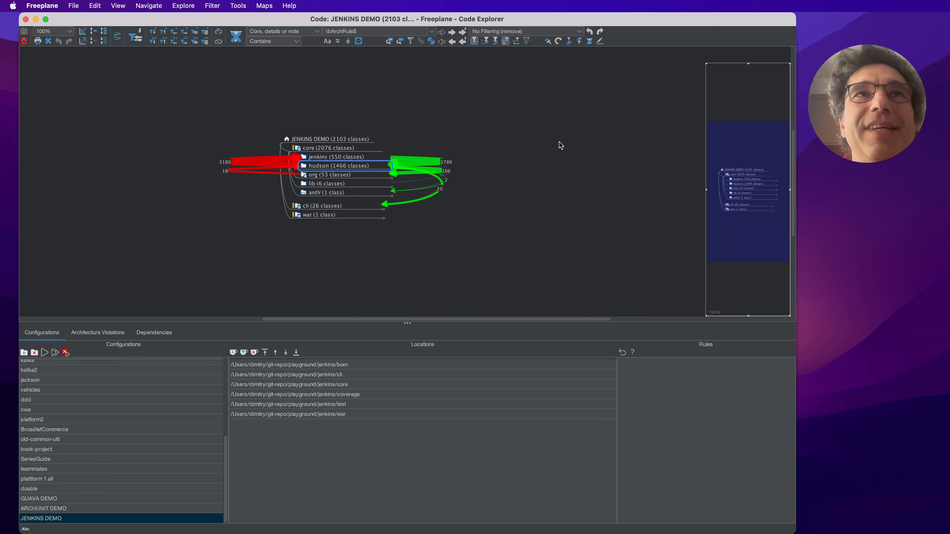
# - Expand the hudson and jenkins packages under core to show their subpackages
pyautogui.press('space')
pyautogui.press('Up')
pyautogui.press('space')
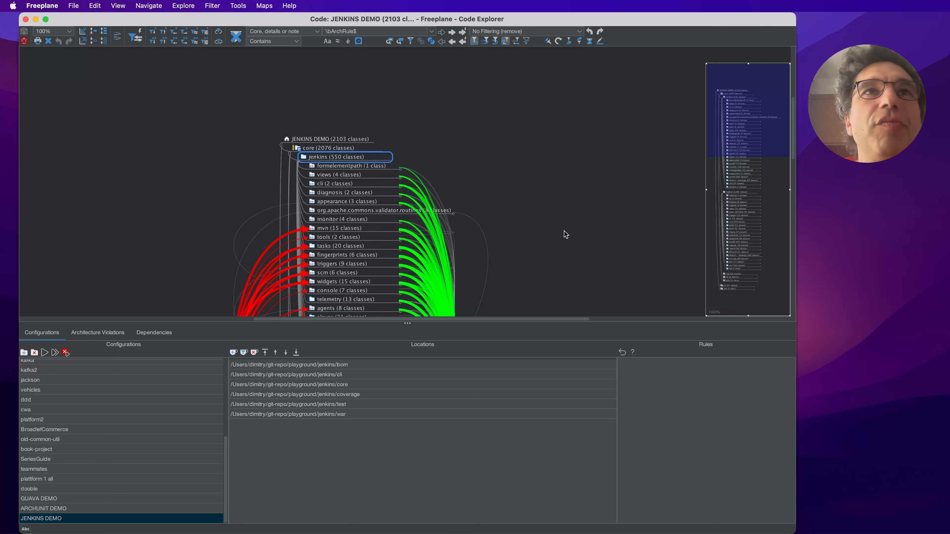
# - Examine the dependencies of the slaves subpackage of jenkins on the other jenkins and hudson packages
pyautogui.moveTo(589, 230); pyautogui.dragTo(566, 161)
pyautogui.click(340, 138)
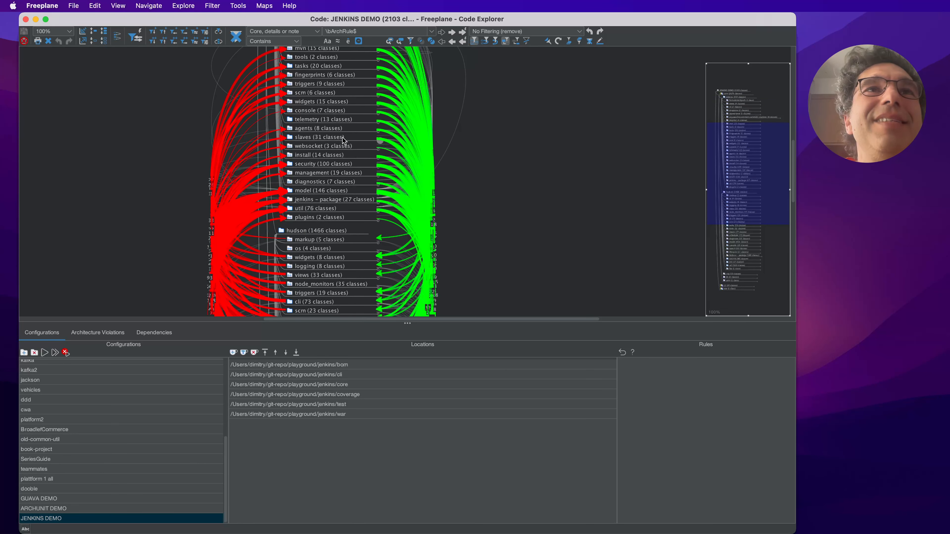
pyautogui.moveTo(591, 242); pyautogui.dragTo(579, 151)
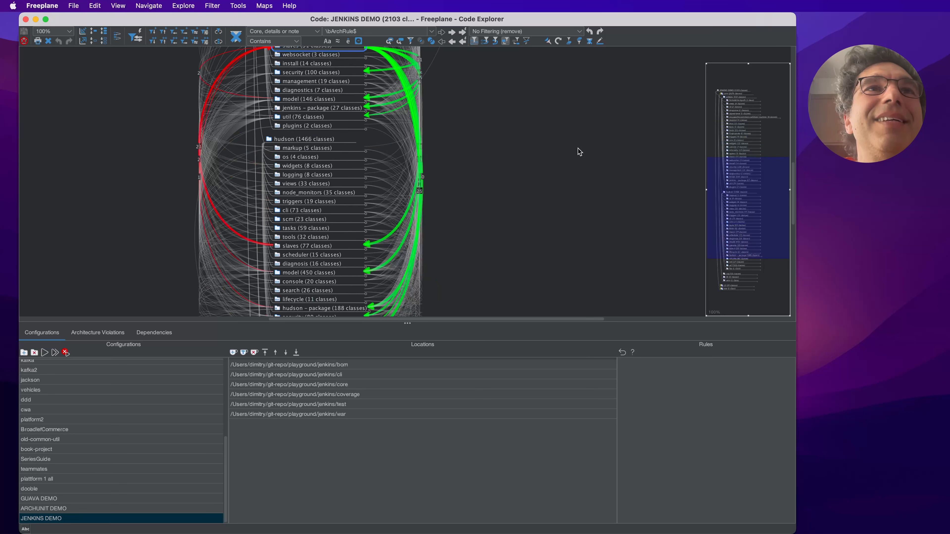
pyautogui.moveTo(515, 181); pyautogui.dragTo(516, 182)
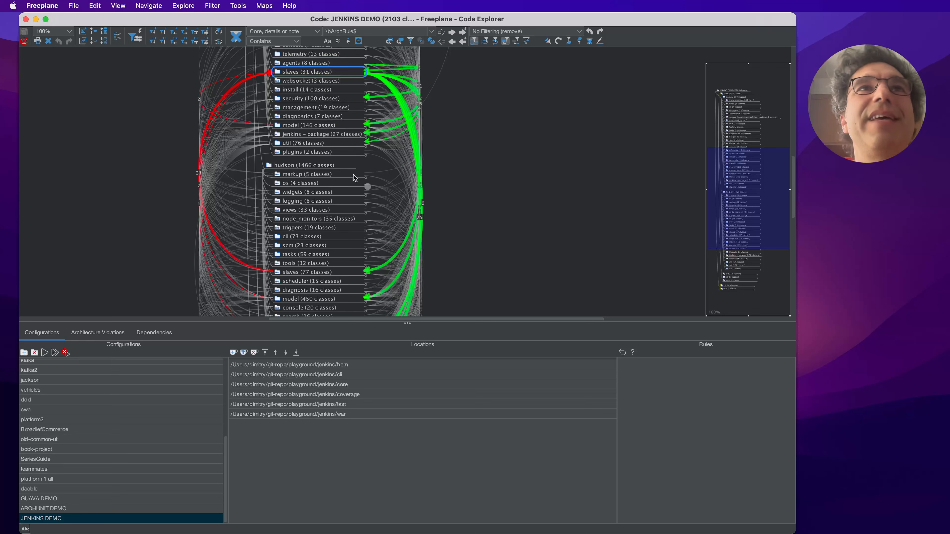
pyautogui.moveTo(511, 199)
pyautogui.mouseDown()
pyautogui.moveTo(515, 246)
pyautogui.moveTo(517, 183)
pyautogui.mouseUp()
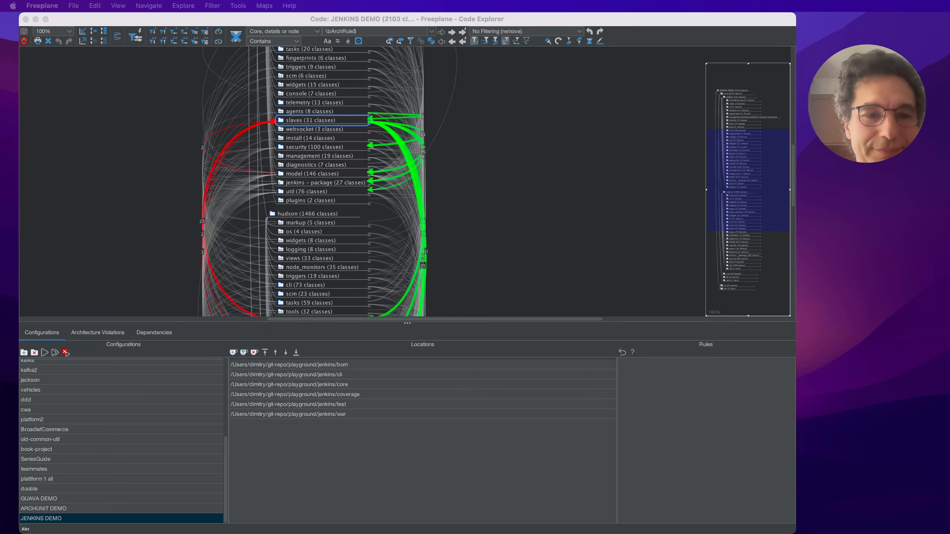
# - Enter the rules "# group [hudson|jenkins|org].(*)..", "group (hudson.*|jenkins.*|org.*).." and "# group (**)" for JENKINS DEMO and explore the configuration again
pyautogui.click(671, 370)
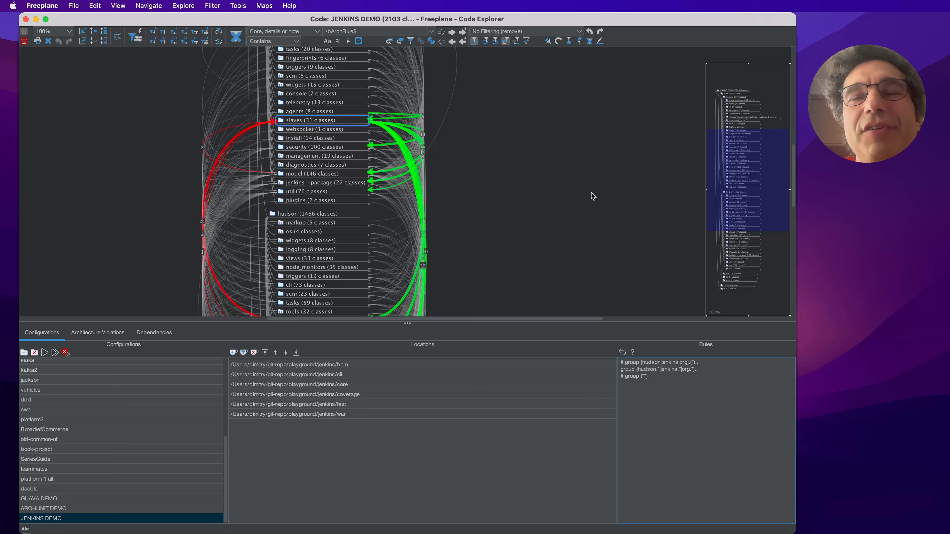
pyautogui.moveTo(626, 376); pyautogui.dragTo(618, 375)
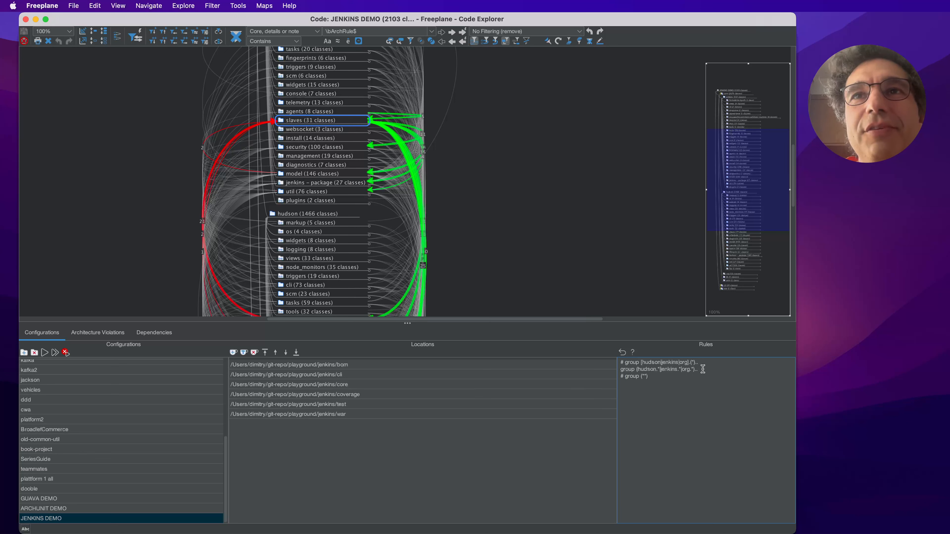
pyautogui.moveTo(703, 369); pyautogui.dragTo(616, 370)
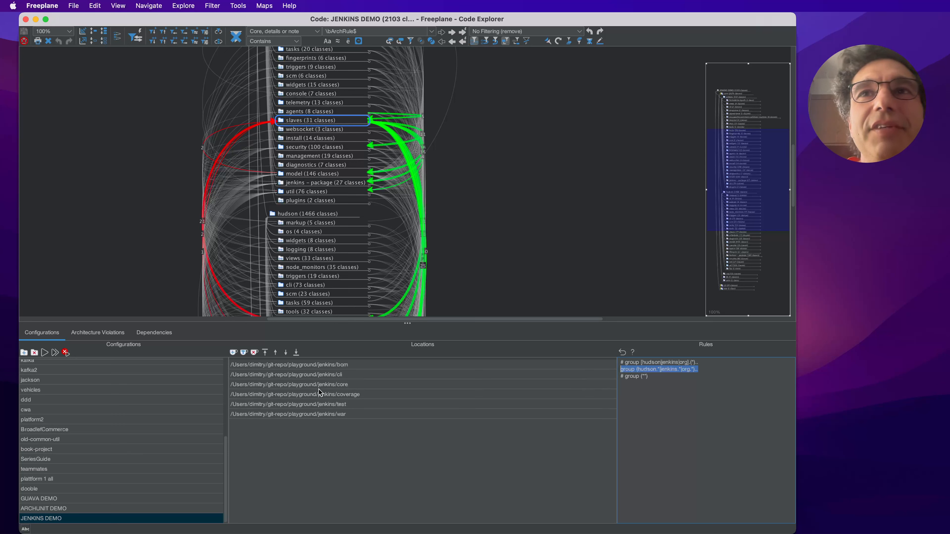
pyautogui.click(44, 352)
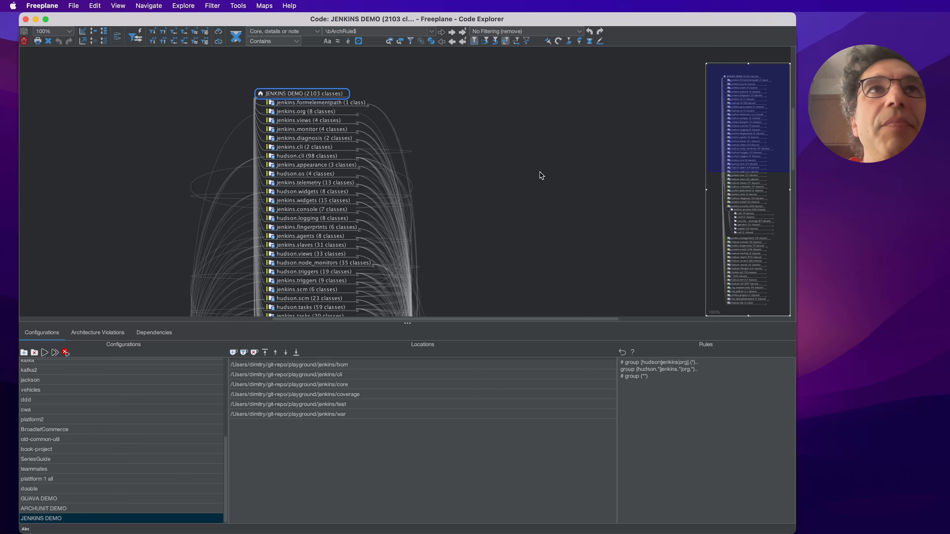
# - Examine the dependencies of the jenkins.formelementpath, jenkins.org, jenkins.views, jenkins.monitor and hudson.tasks groups
pyautogui.click(312, 104)
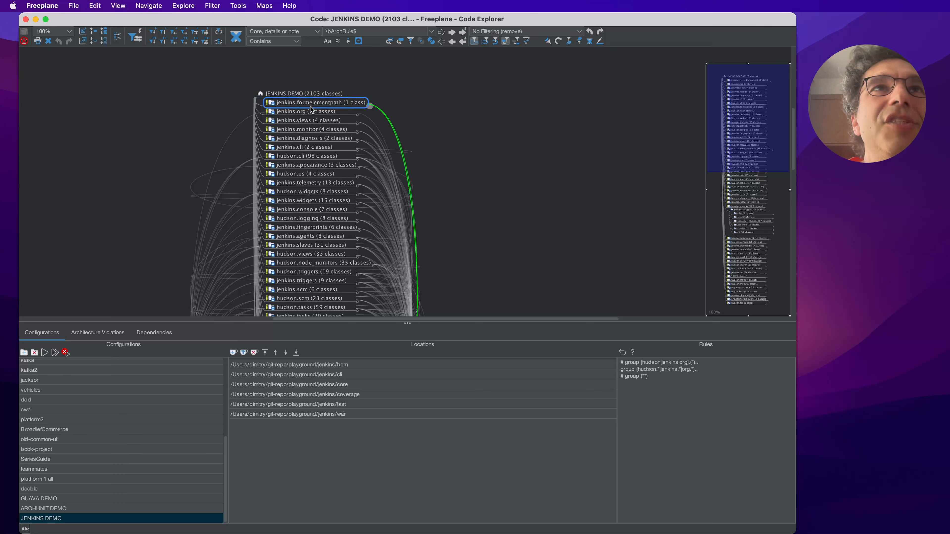
pyautogui.click(310, 111)
pyautogui.click(310, 121)
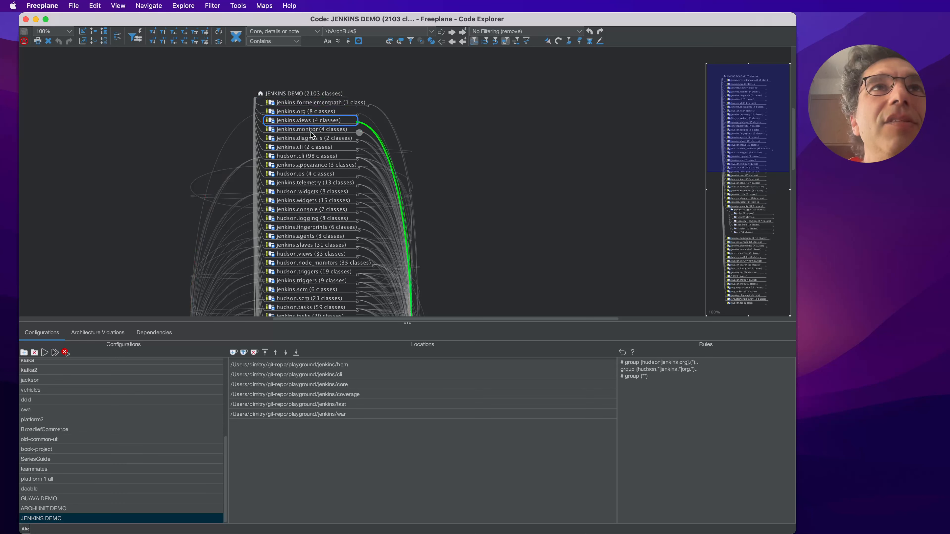
pyautogui.click(313, 131)
pyautogui.moveTo(536, 221); pyautogui.dragTo(534, 160)
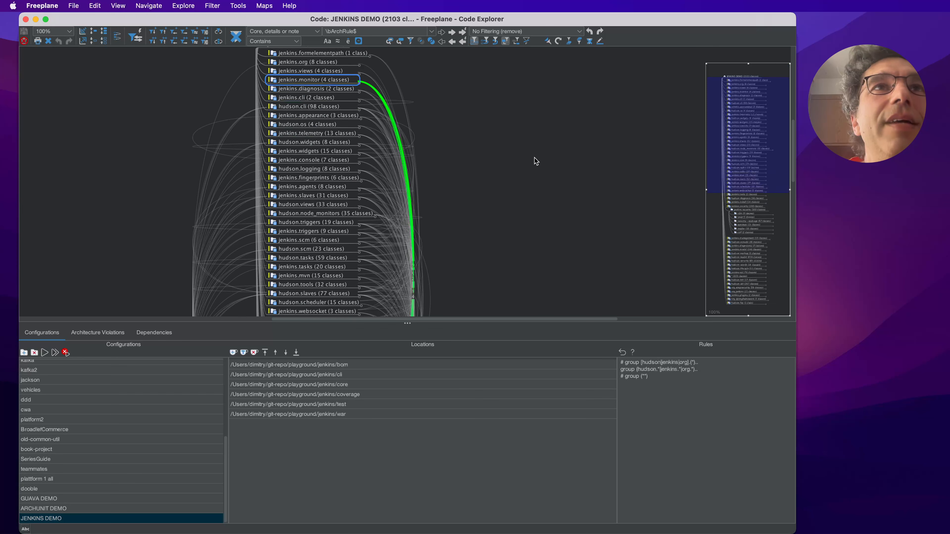
pyautogui.click(329, 245)
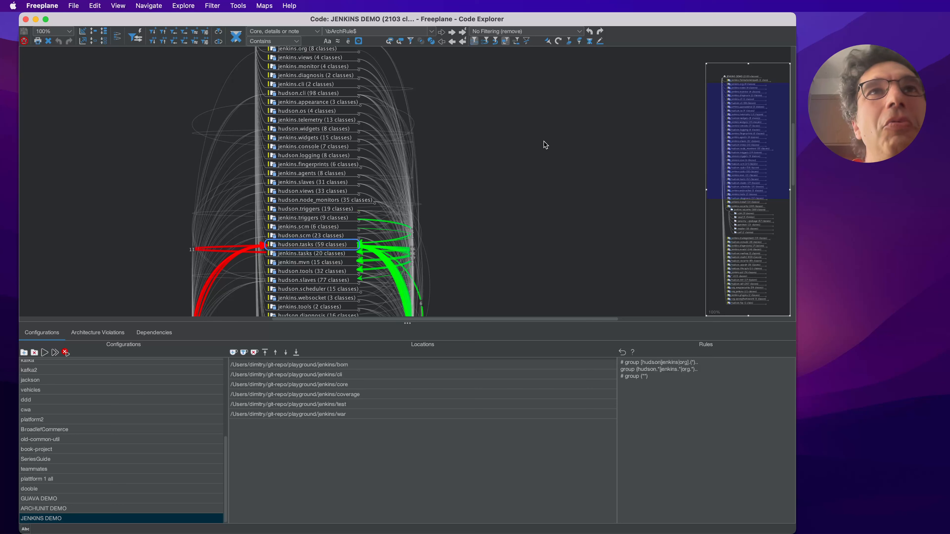
pyautogui.scroll(2, 542, 146)
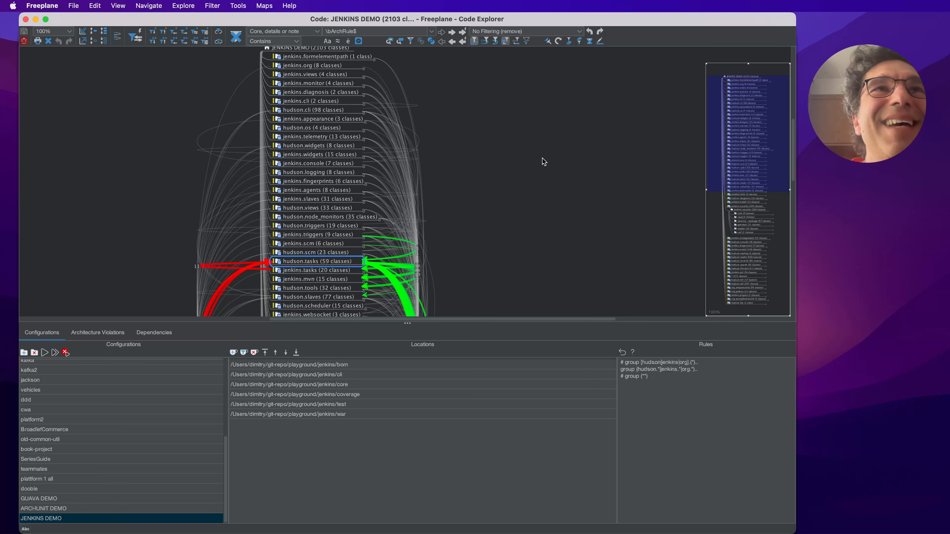
pyautogui.scroll(-2, 546, 153)
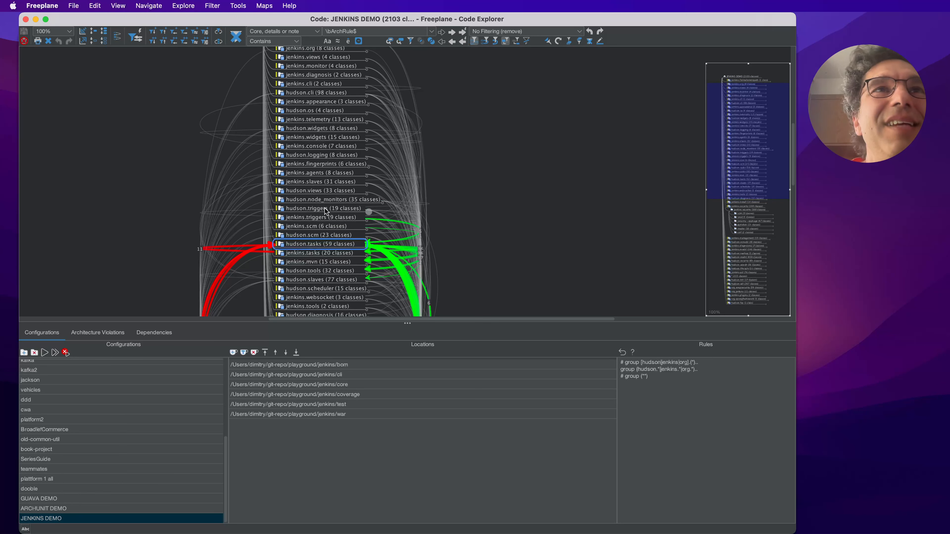
# - Review the dependencies of the hudson and jenkins triggers and scm groups, and collapse the expanded jenkins.security group
pyautogui.click(427, 200)
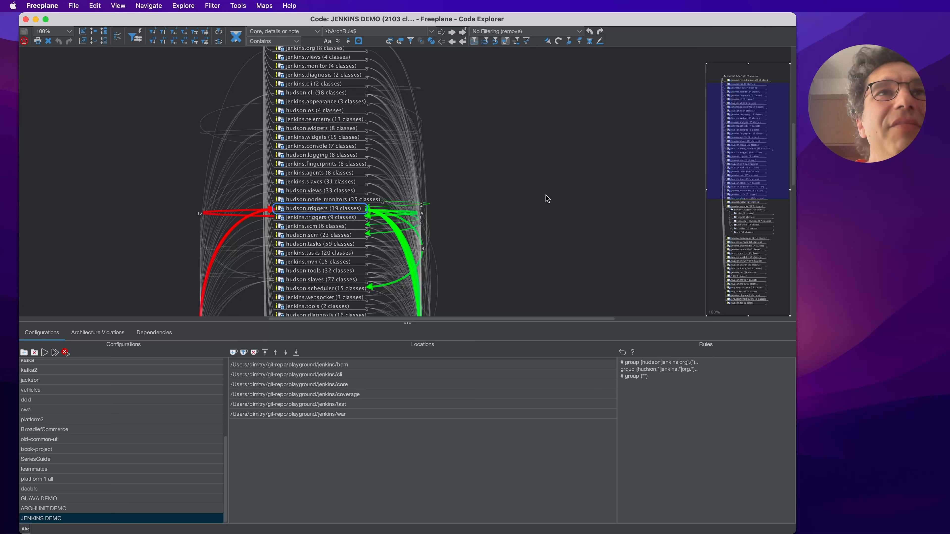
pyautogui.press('Down')
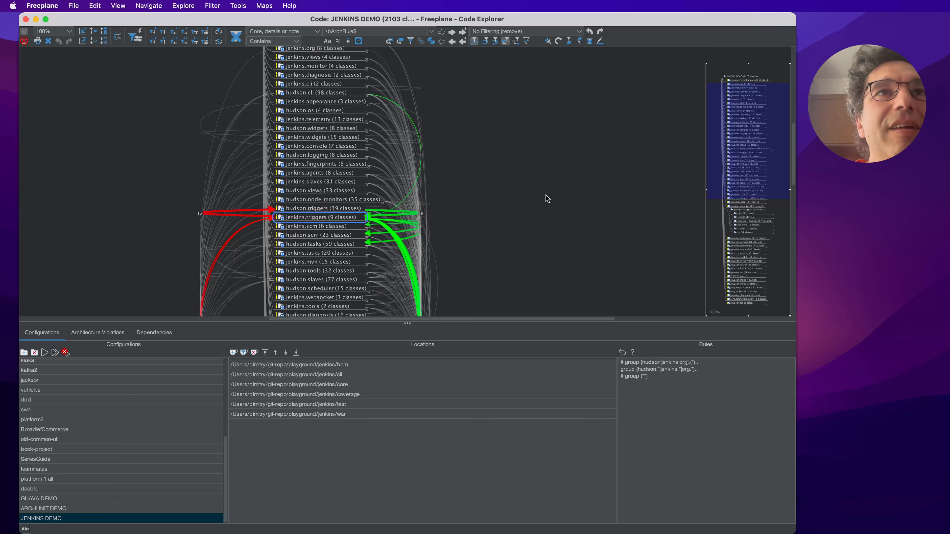
pyautogui.press('Down')
pyautogui.press('Down')
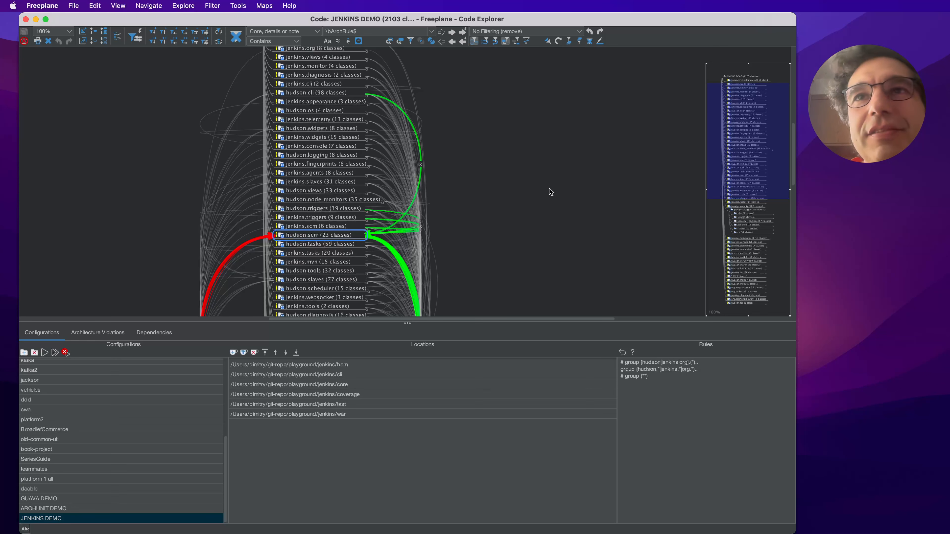
pyautogui.scroll(-5, 562, 155)
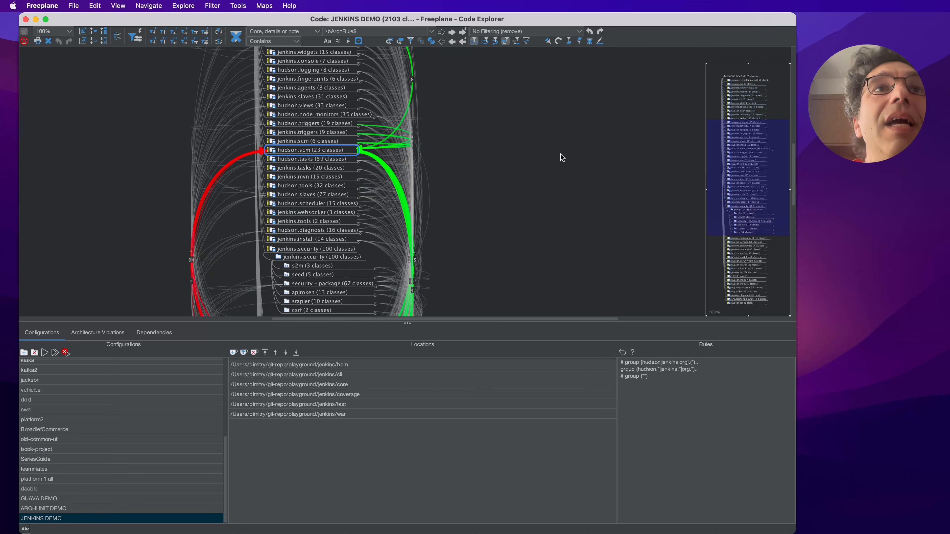
pyautogui.click(360, 249)
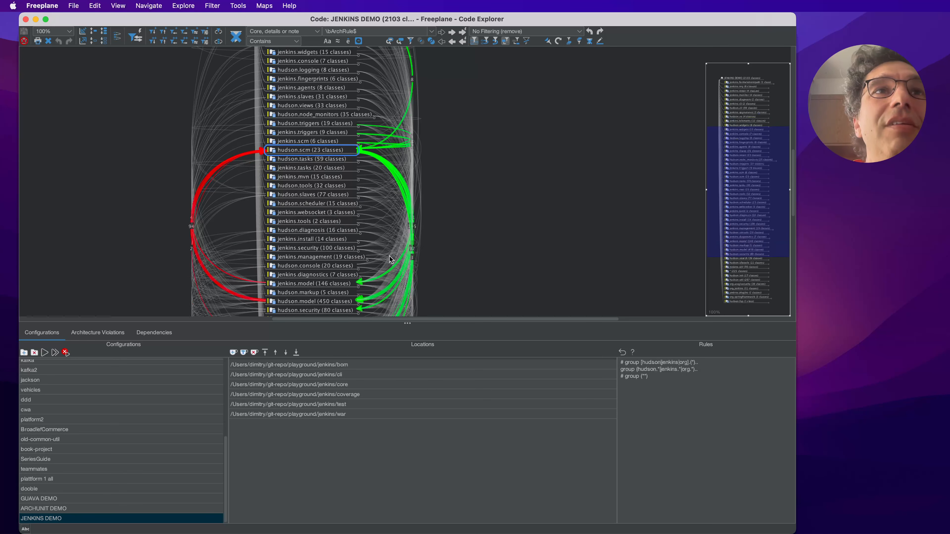
# - Select the catch-all * group, view its classpath details and expand it to show its packages
pyautogui.scroll(-8, 526, 175)
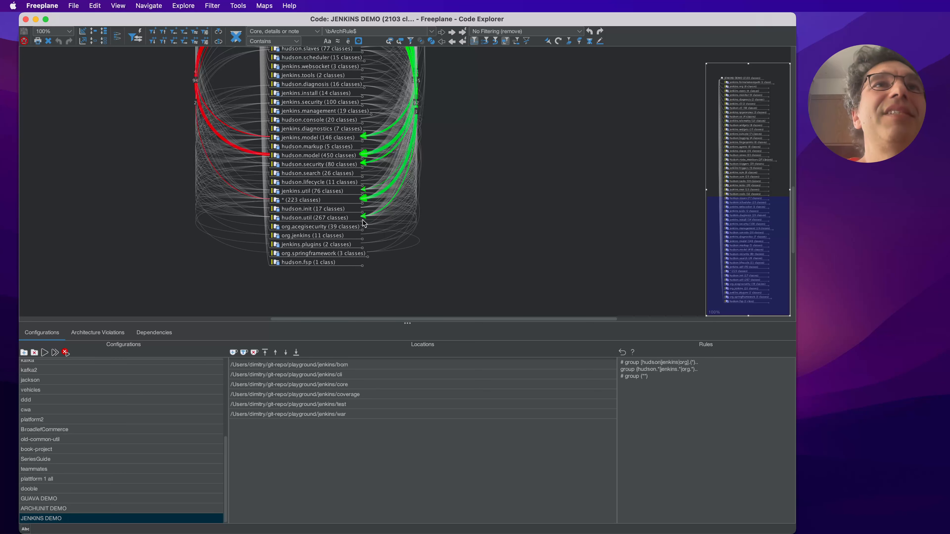
pyautogui.click(312, 203)
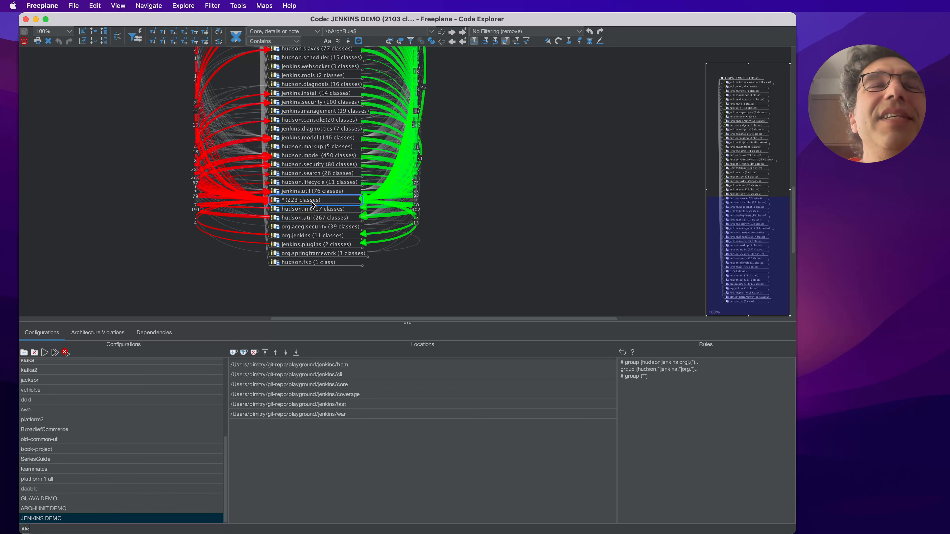
pyautogui.moveTo(296, 204)
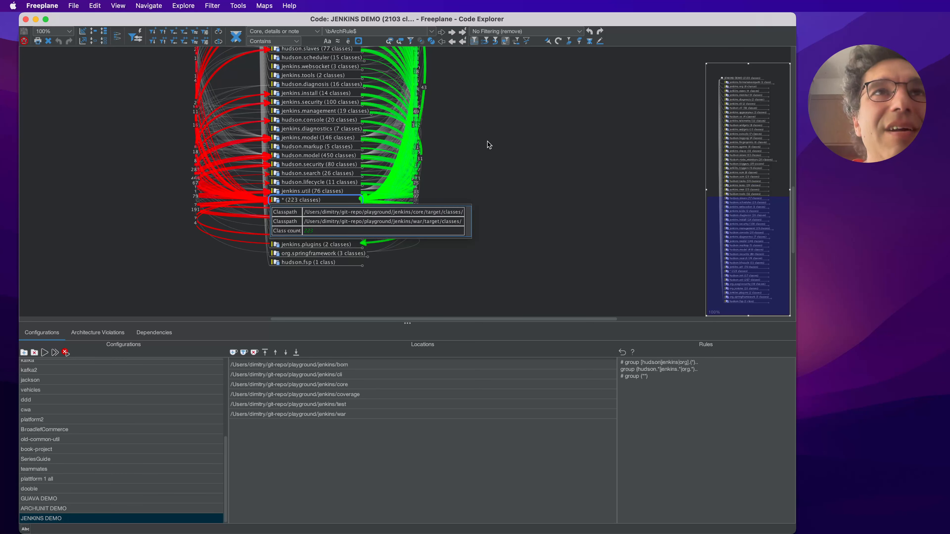
pyautogui.scroll(3, 531, 179)
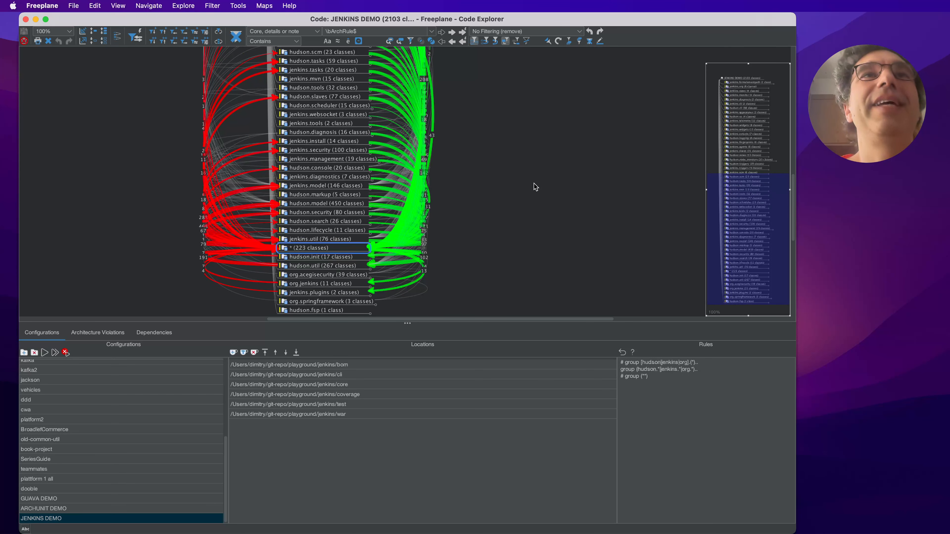
pyautogui.press('space')
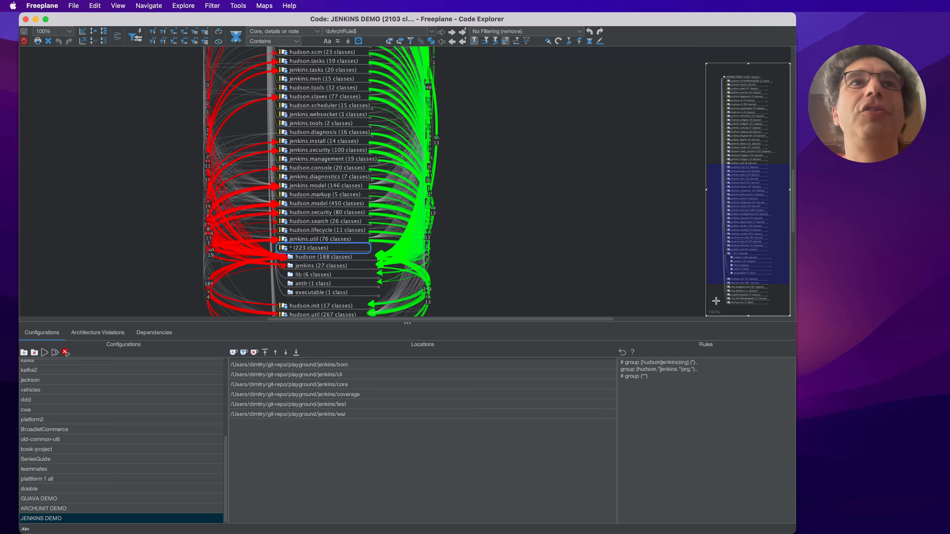
# - Uncomment the "group (**)" rule for JENKINS DEMO and explore the configuration again
pyautogui.press('Down')
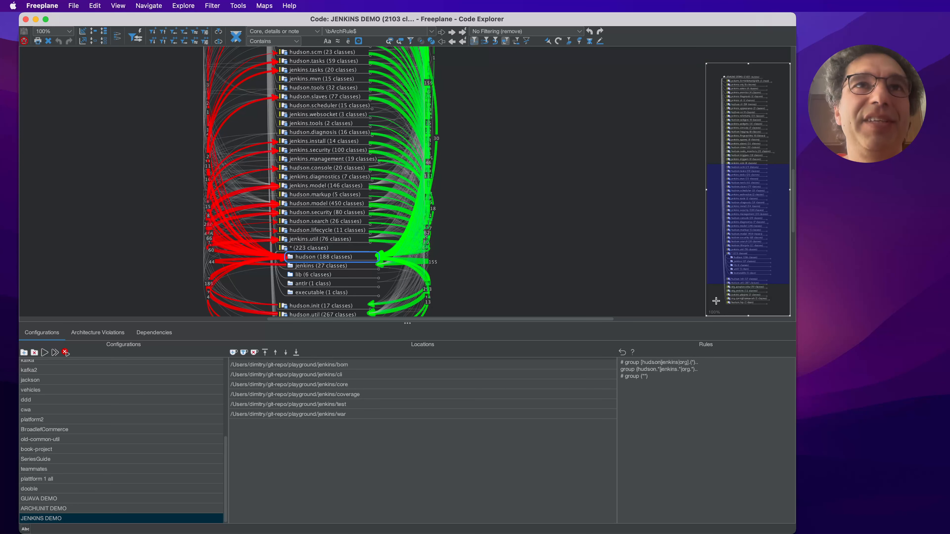
pyautogui.click(622, 377)
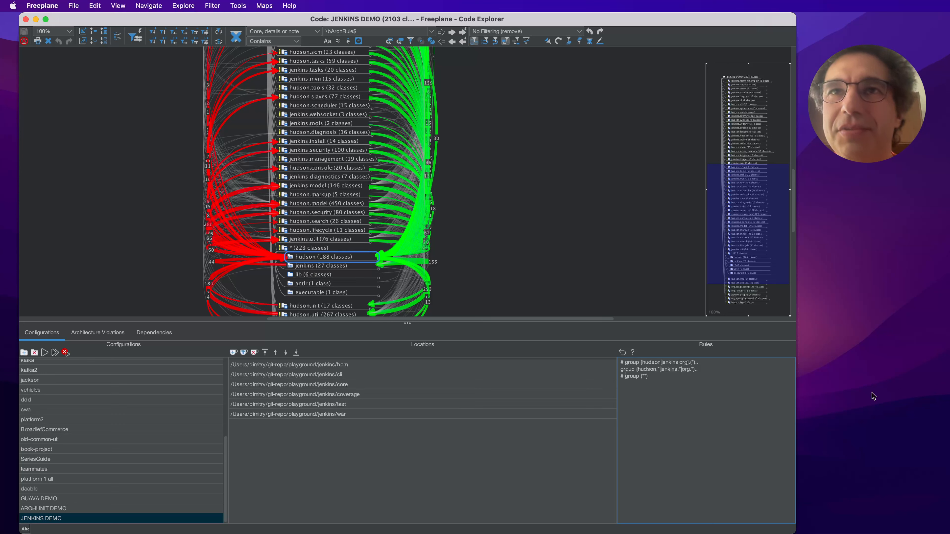
pyautogui.press('Delete')
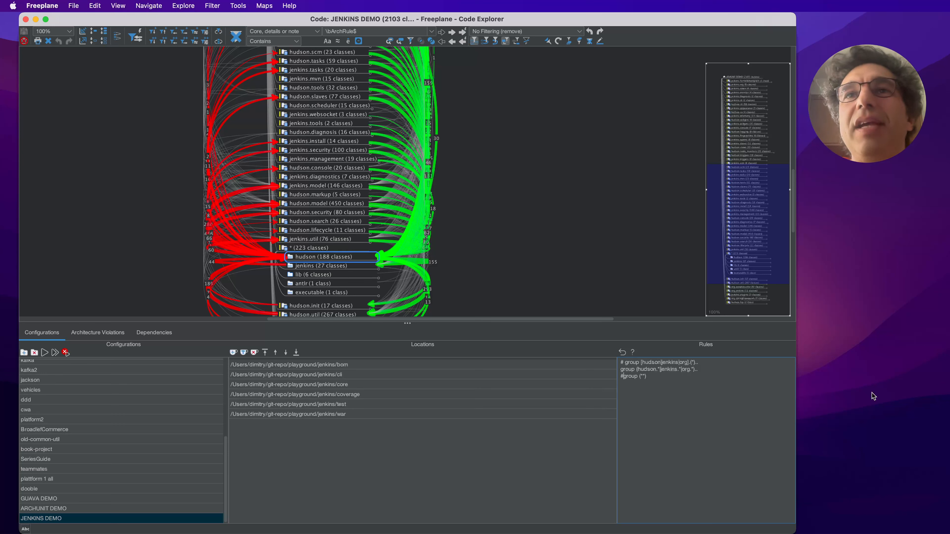
pyautogui.press('BackSpace')
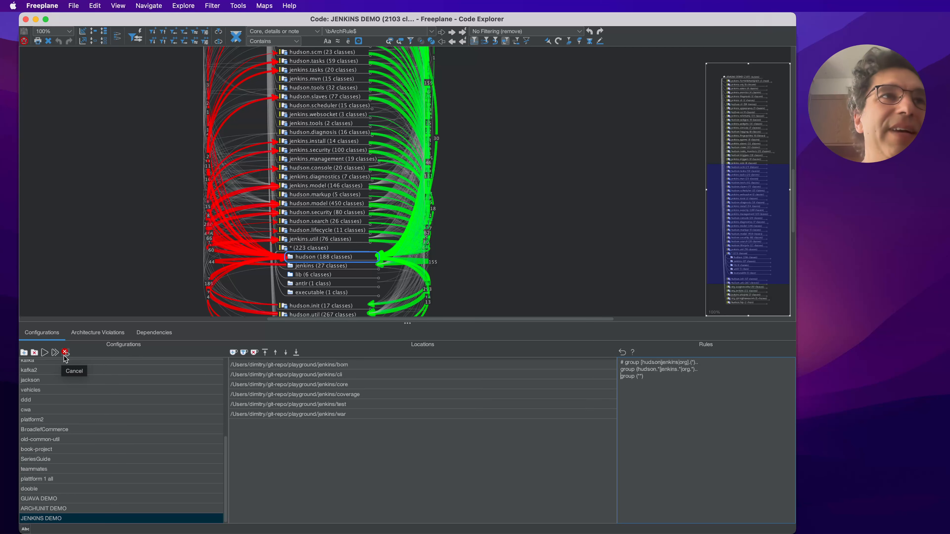
pyautogui.click(55, 352)
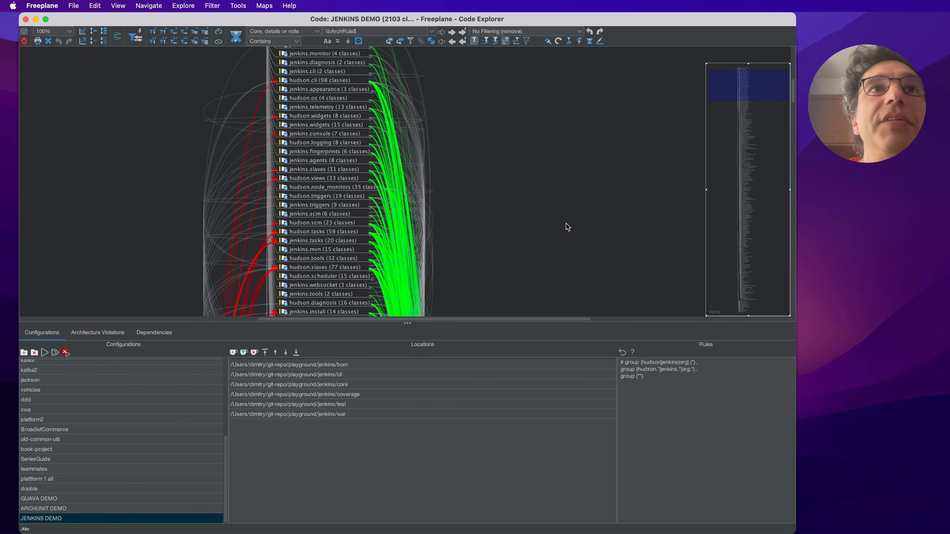
# - Collapse the expanded hudson group and review the other groups in the map
pyautogui.moveTo(567, 226); pyautogui.dragTo(590, 112)
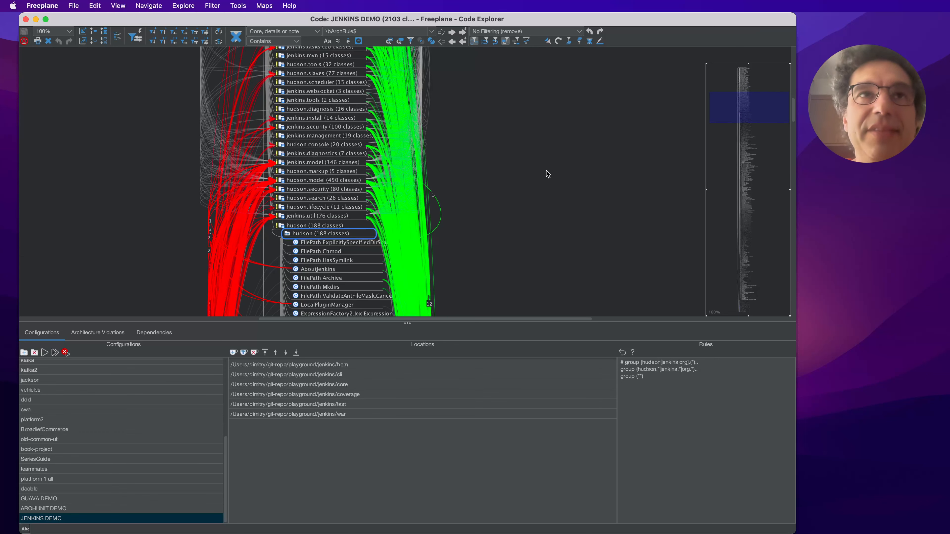
pyautogui.press('Left')
pyautogui.press('space')
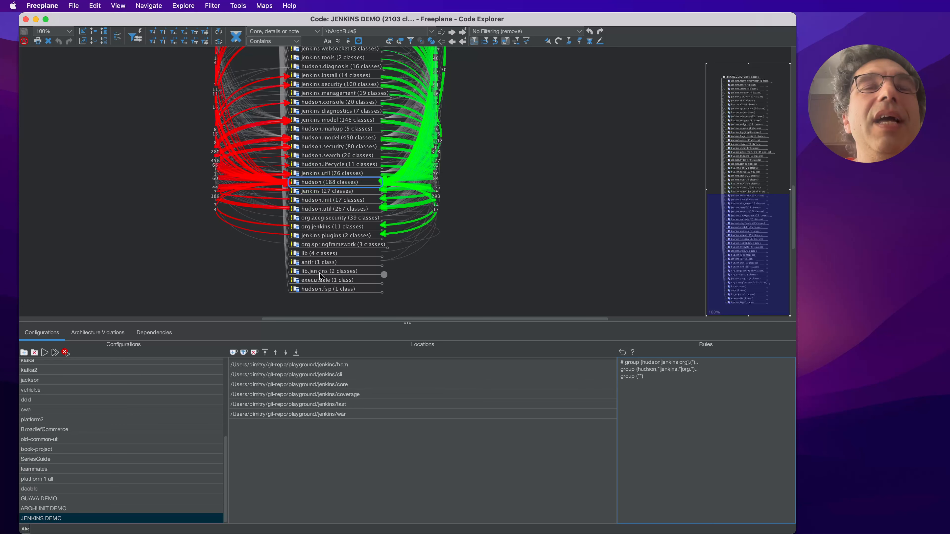
pyautogui.scroll(3, 539, 206)
pyautogui.scroll(4, 508, 241)
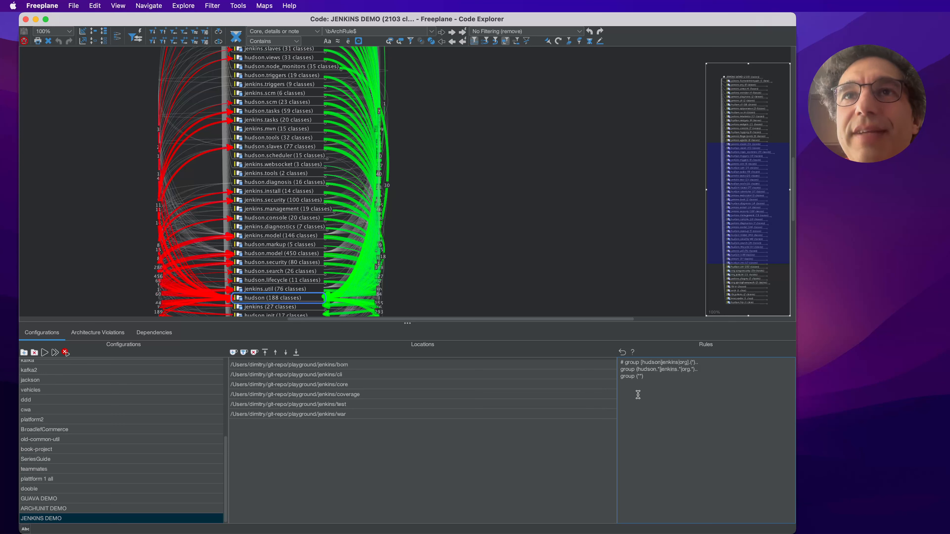
# - Reactivate the first rule without the org alternative, as "group [hudson|jenkins].(*)..", and explore the configuration again
pyautogui.press('BackSpace')
pyautogui.press('BackSpace')
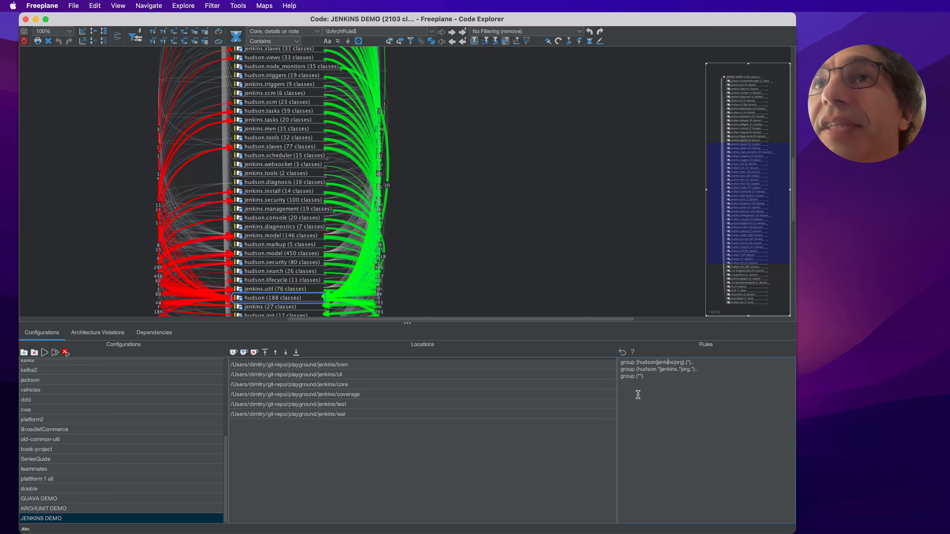
pyautogui.hotkey('shift', 'Right')
pyautogui.hotkey('shift', 'Right')
pyautogui.hotkey('shift', 'Right')
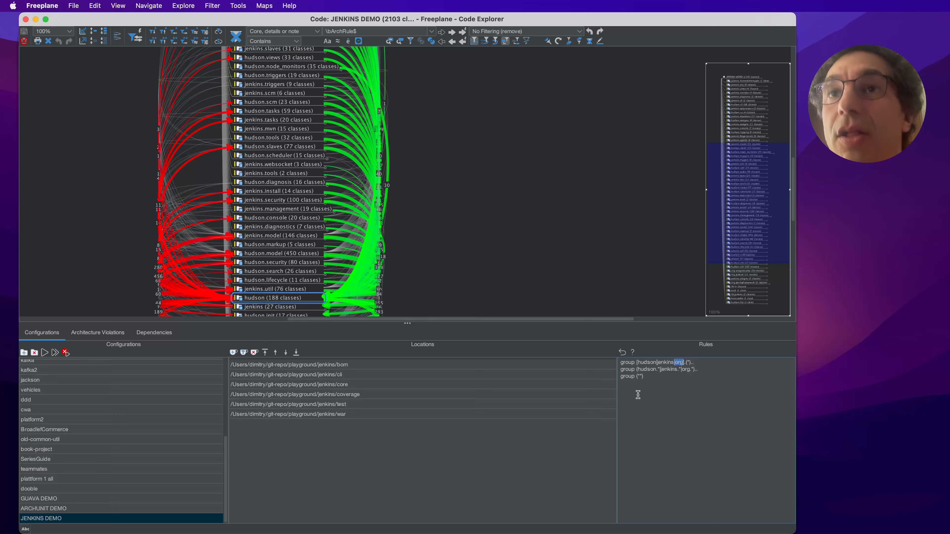
pyautogui.press('BackSpace')
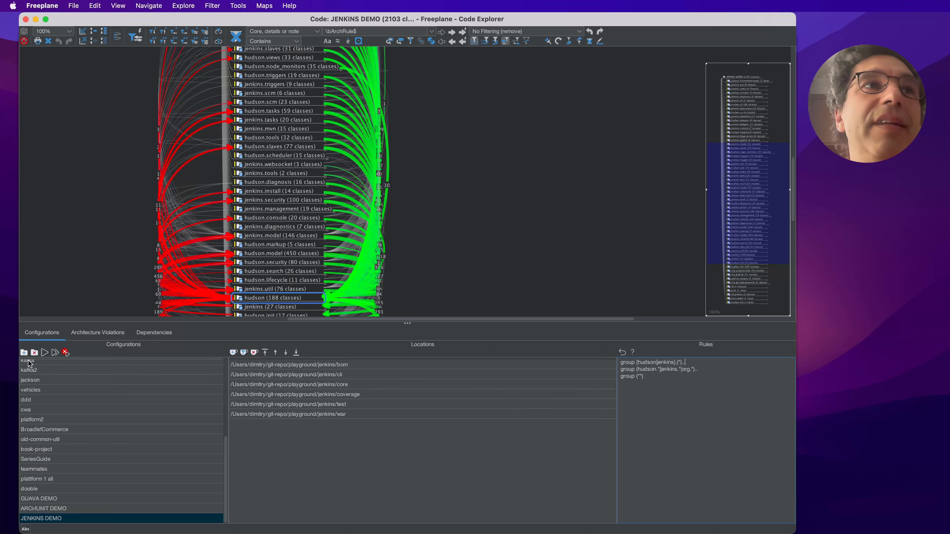
pyautogui.click(53, 353)
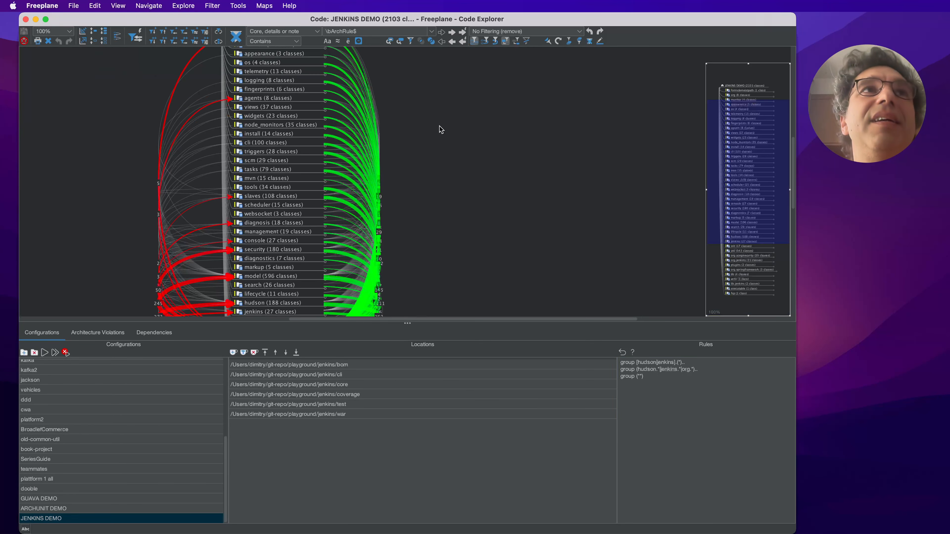
# - Examine the dependencies of the hudson.slaves package inside the slaves group and collapse the group again
pyautogui.moveTo(480, 89); pyautogui.dragTo(501, 112)
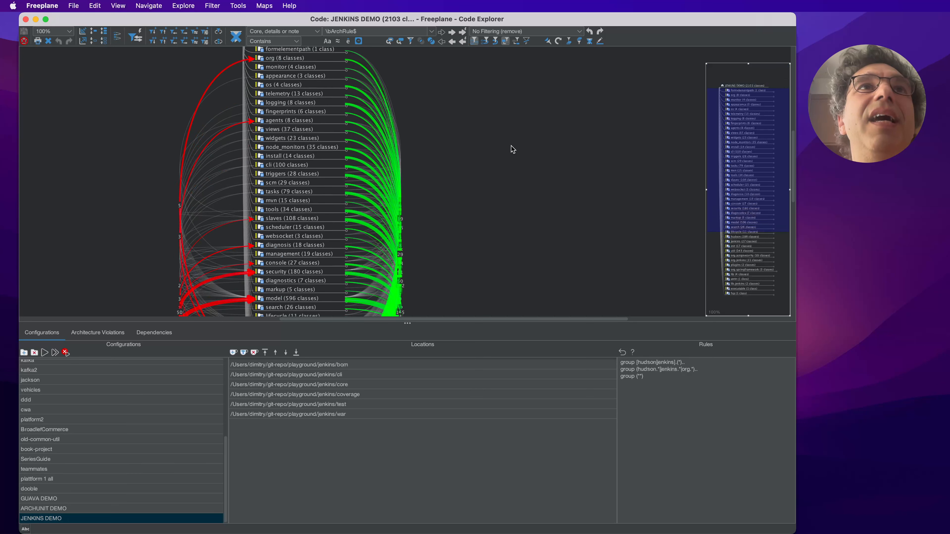
pyautogui.scroll(-1, 545, 225)
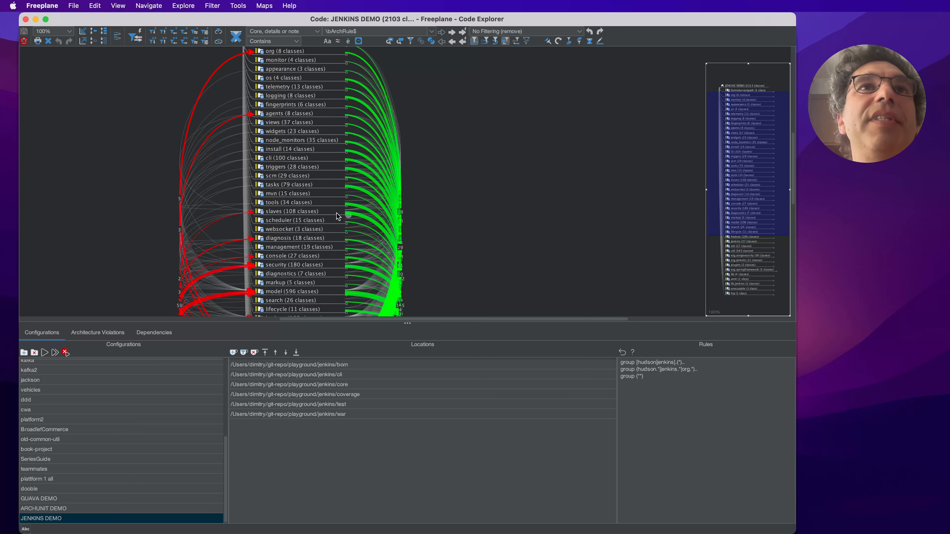
pyautogui.moveTo(350, 217)
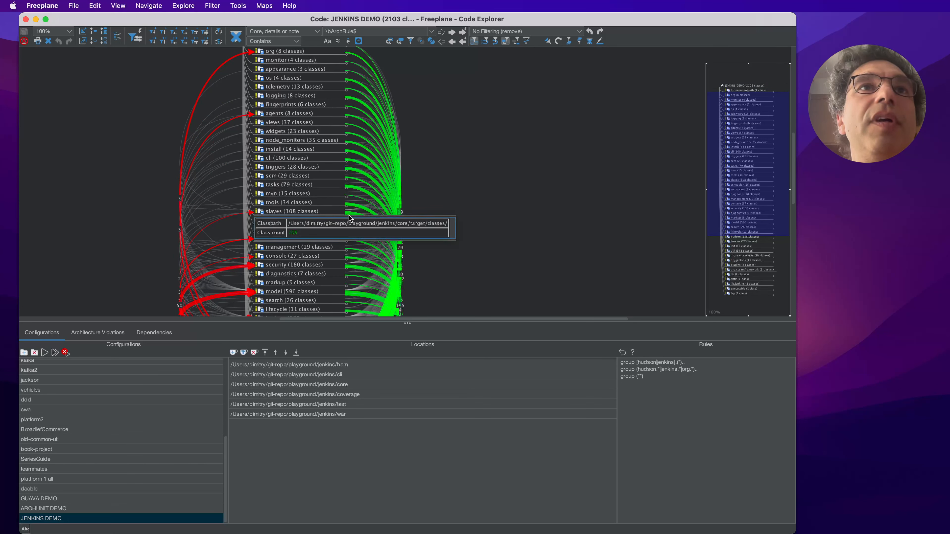
pyautogui.click(314, 212)
pyautogui.click(316, 212)
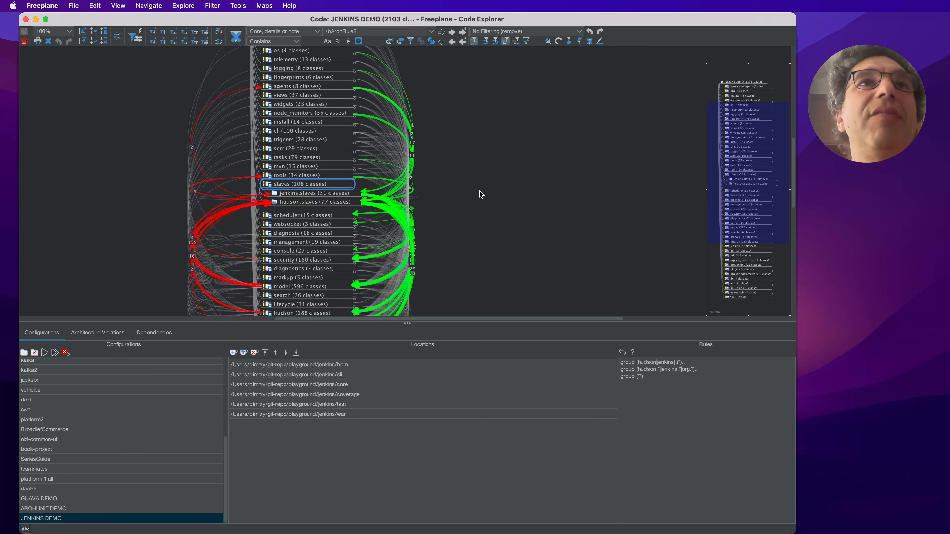
pyautogui.press('Right')
pyautogui.press('Down')
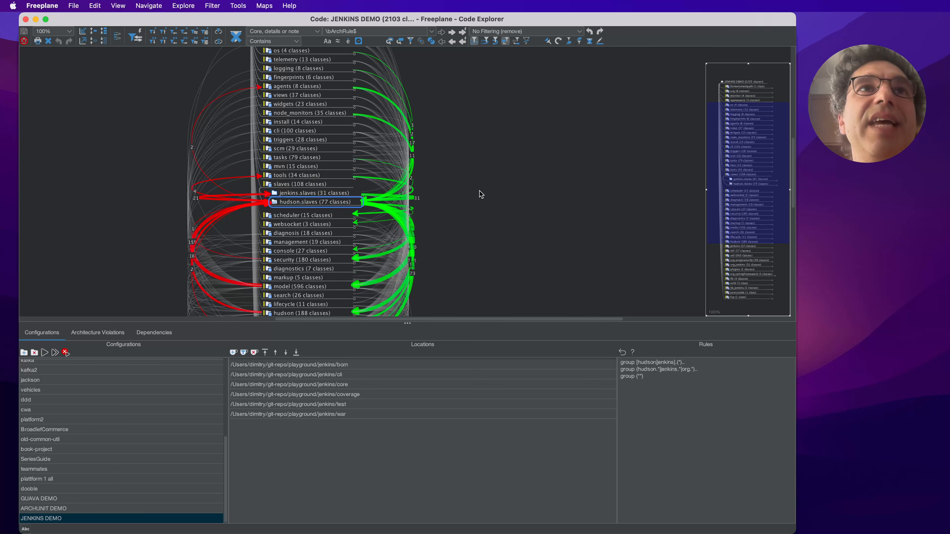
pyautogui.press('Left')
pyautogui.press('space')
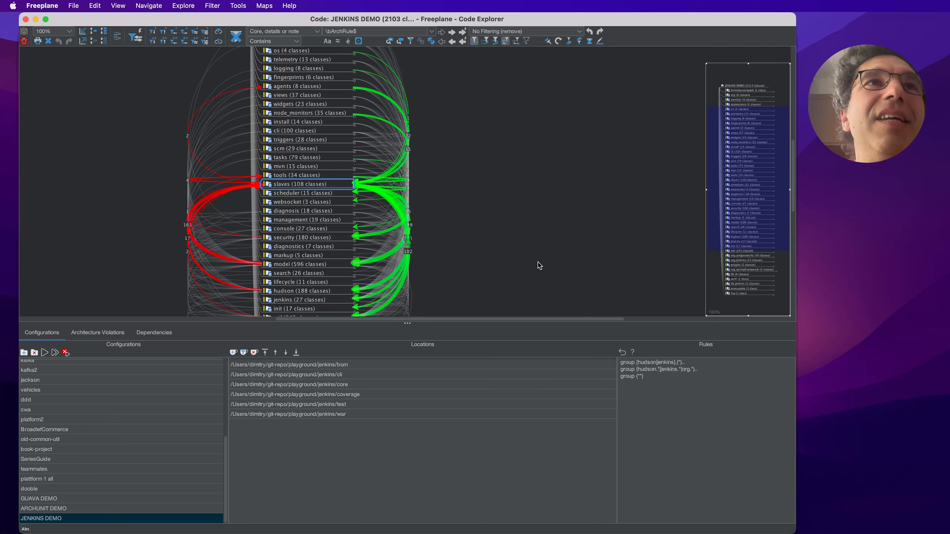
# - Examine the dependencies of the groups from slaves down to security, including diagnosis
pyautogui.moveTo(539, 266); pyautogui.dragTo(547, 233)
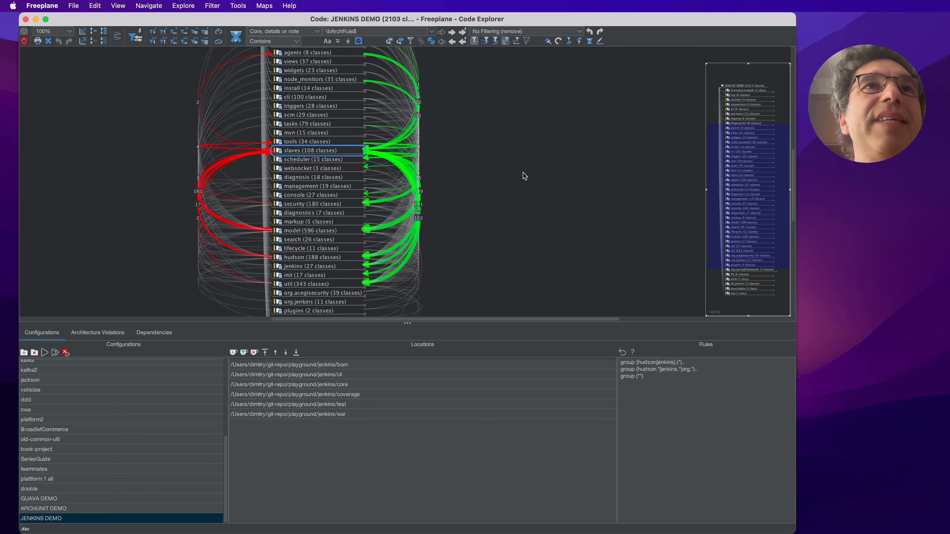
pyautogui.press('Down')
pyautogui.press('Down')
pyautogui.press('Down')
pyautogui.press('Down')
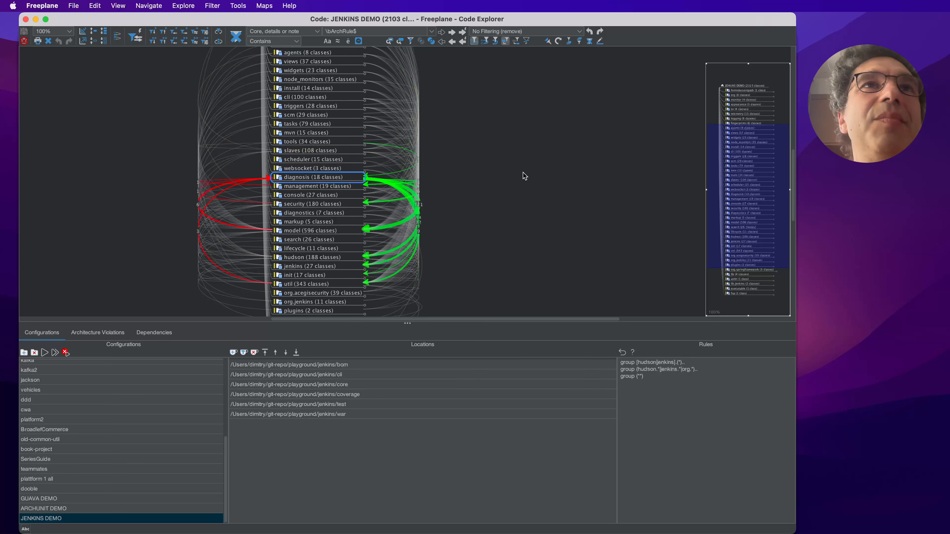
pyautogui.press('Down')
pyautogui.press('Down')
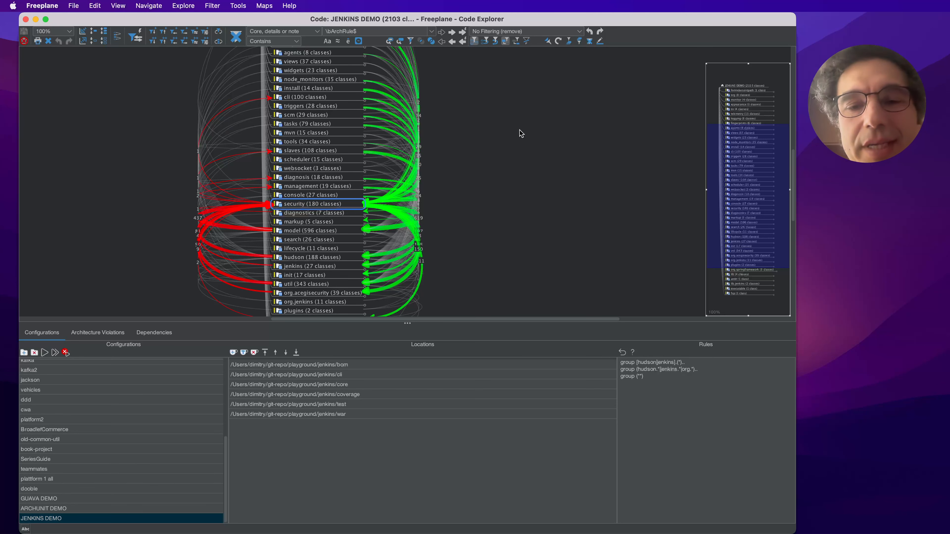
pyautogui.scroll(3, 543, 168)
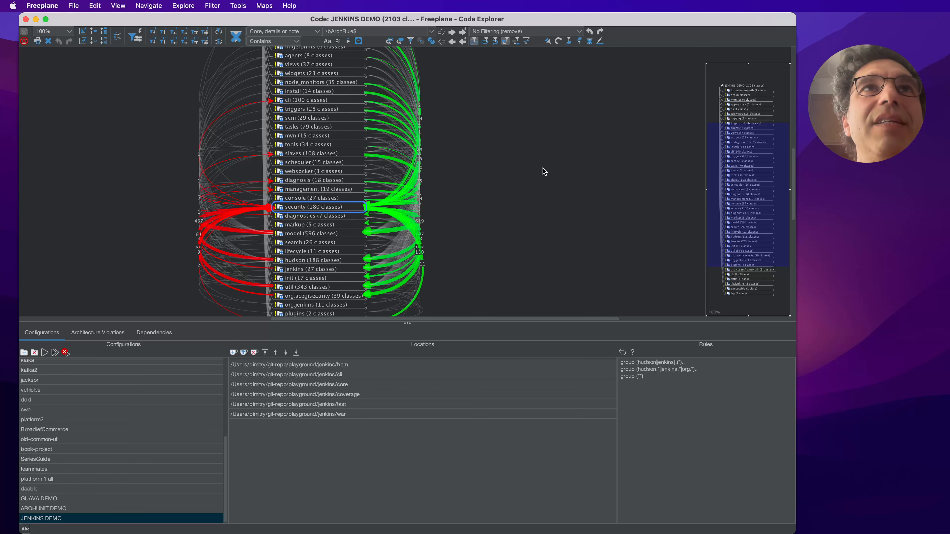
pyautogui.moveTo(551, 144); pyautogui.dragTo(544, 142)
pyautogui.moveTo(515, 190); pyautogui.dragTo(545, 152)
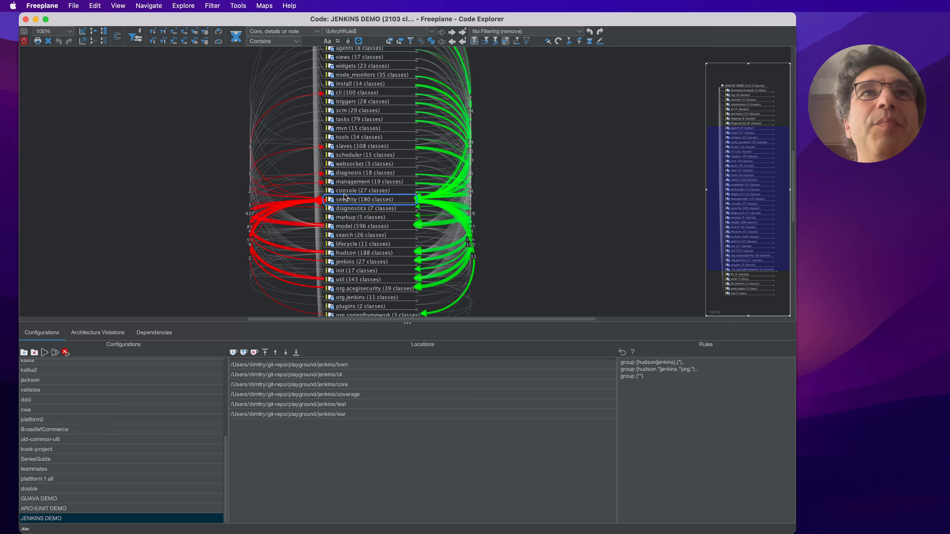
# - Examine the dependencies of the search, lifecycle and hudson groups
pyautogui.click(359, 238)
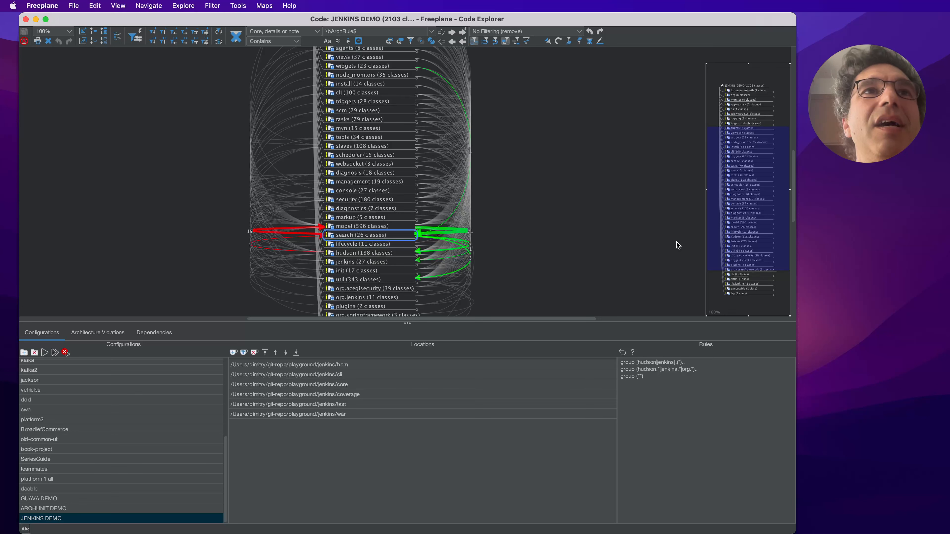
pyautogui.press('Down')
pyautogui.press('Down')
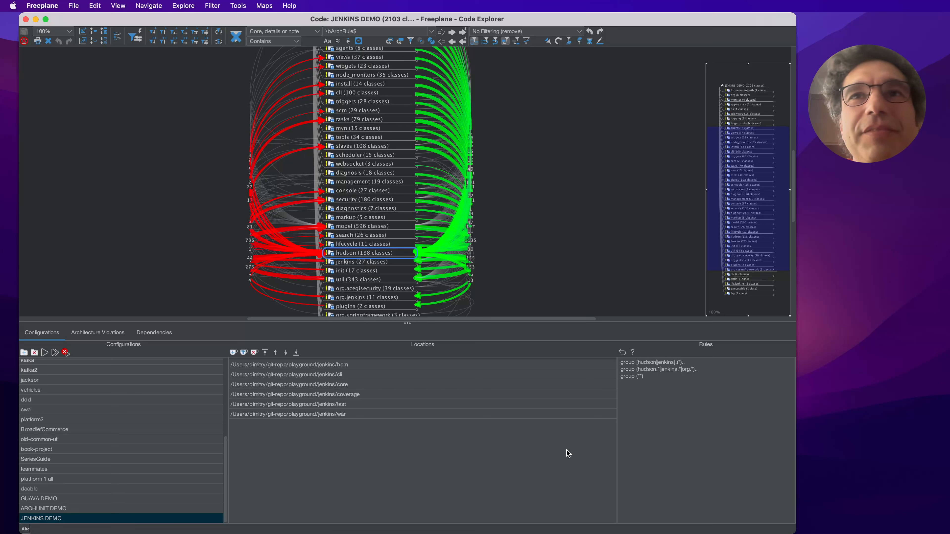
# - Skim the rules syntax help and look over the detailed dependency list of the hudson group
pyautogui.moveTo(659, 378); pyautogui.dragTo(612, 360)
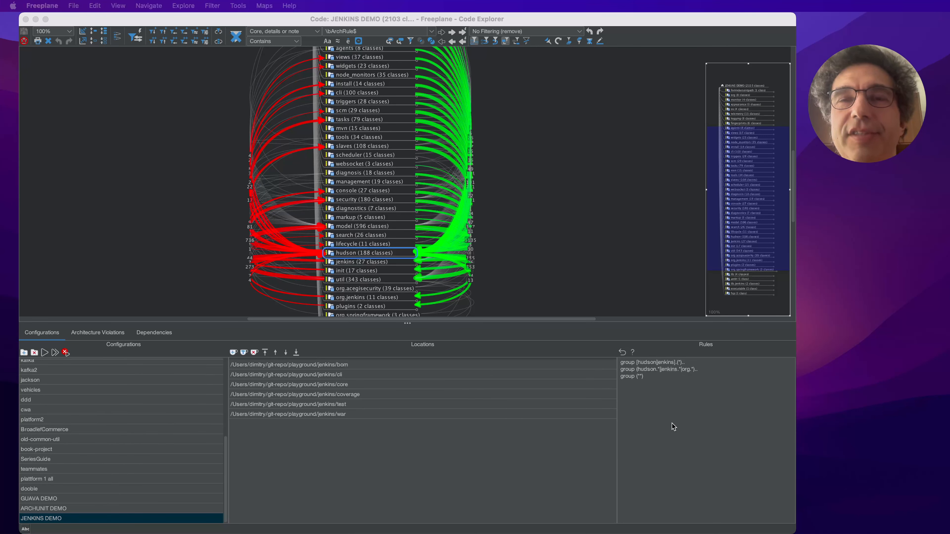
pyautogui.click(633, 352)
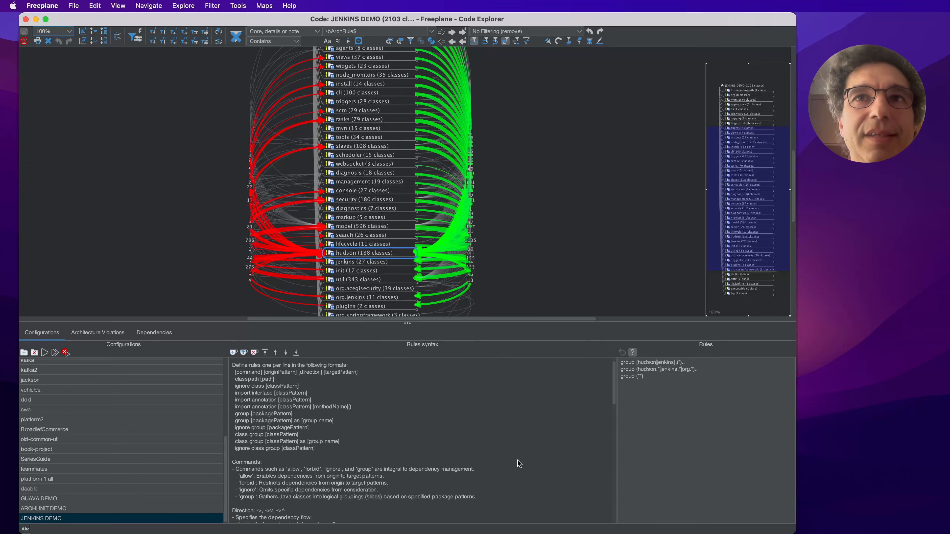
pyautogui.scroll(-5, 518, 467)
pyautogui.scroll(-10, 518, 466)
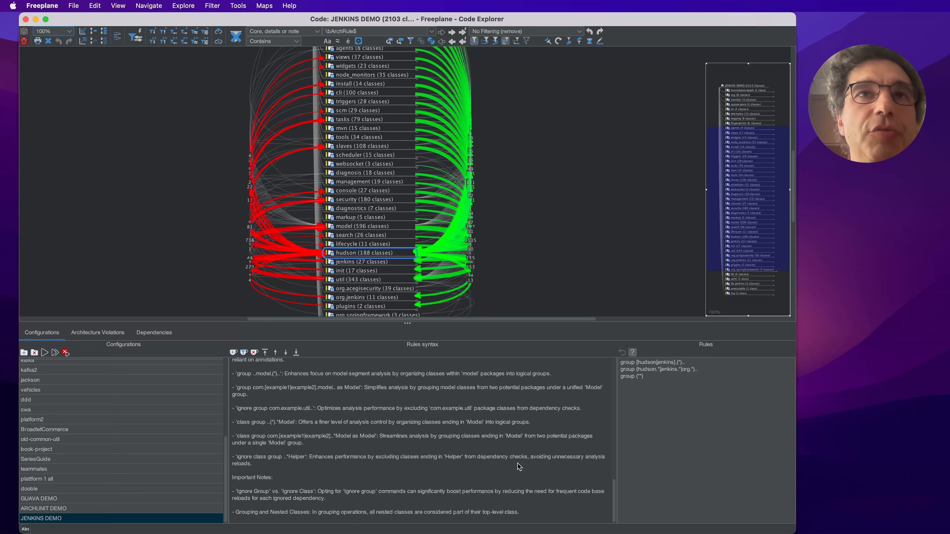
pyautogui.scroll(15, 518, 464)
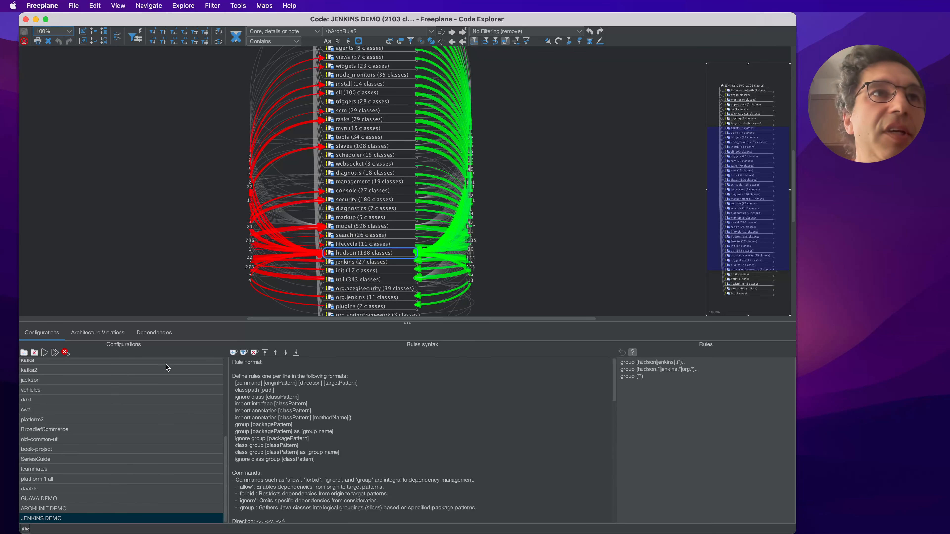
pyautogui.click(154, 332)
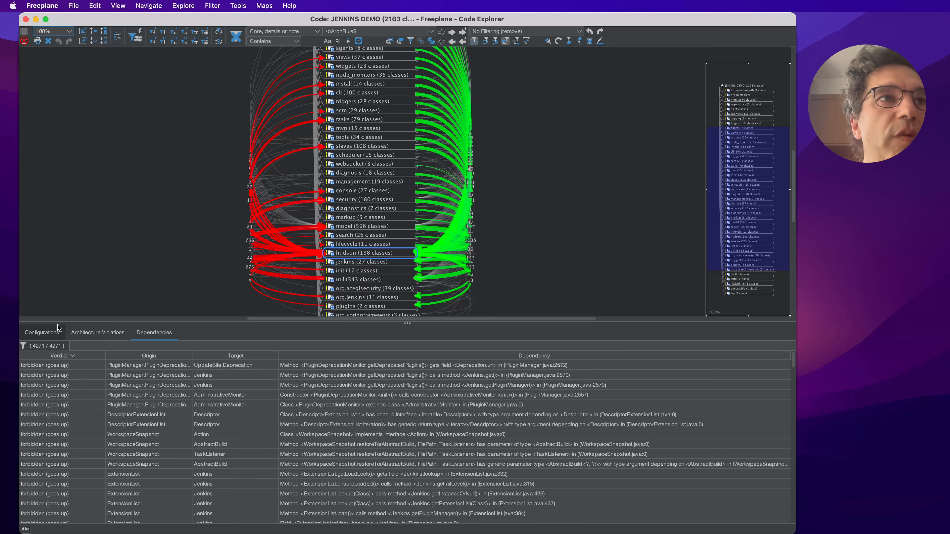
pyautogui.click(42, 333)
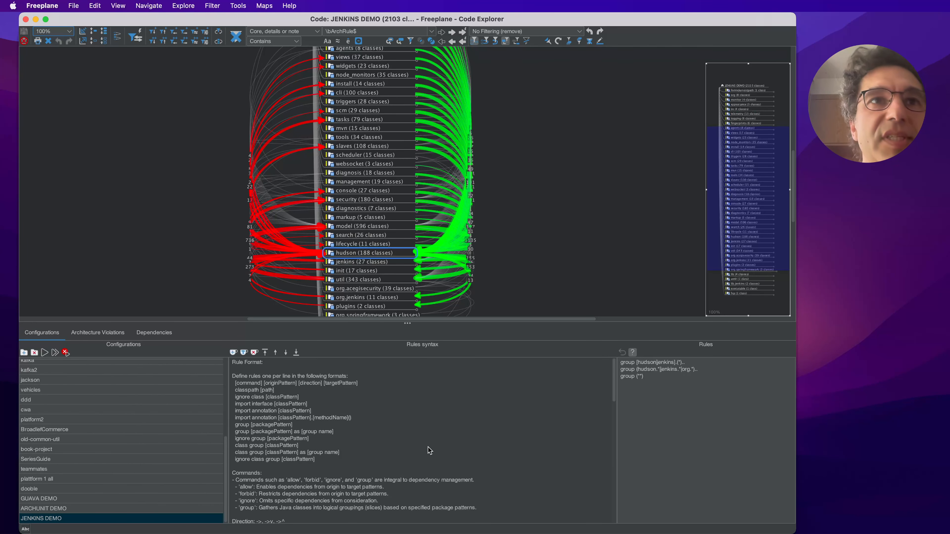
# - Read through the rules syntax help, covering the commands, directions, patterns, comments, examples and important notes
pyautogui.scroll(-3, 430, 451)
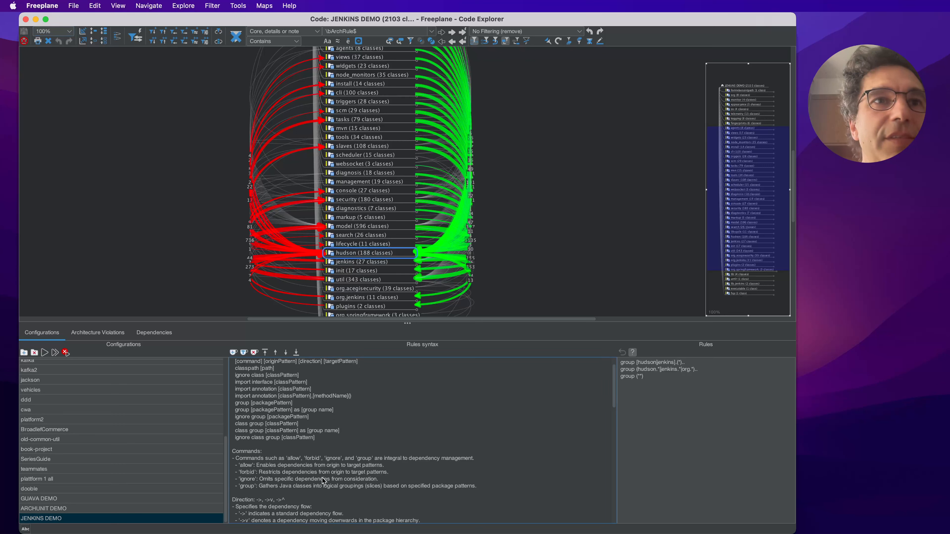
pyautogui.scroll(-5, 320, 485)
pyautogui.scroll(-3, 323, 481)
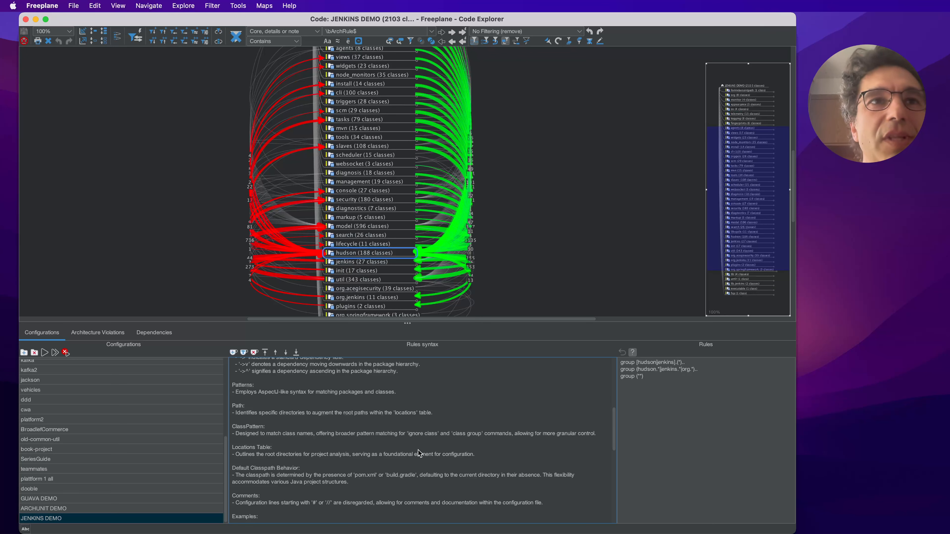
pyautogui.scroll(-3, 418, 449)
pyautogui.scroll(-5, 421, 452)
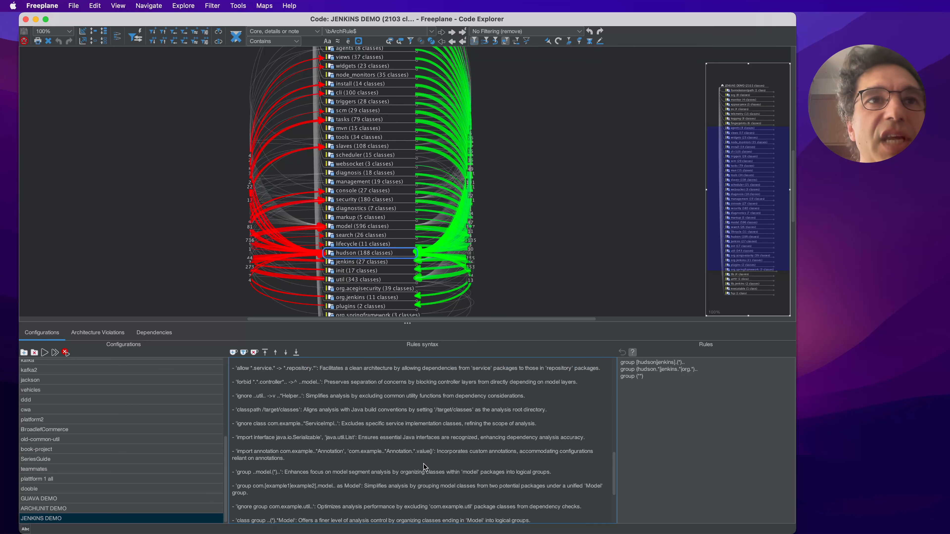
pyautogui.scroll(-5, 418, 488)
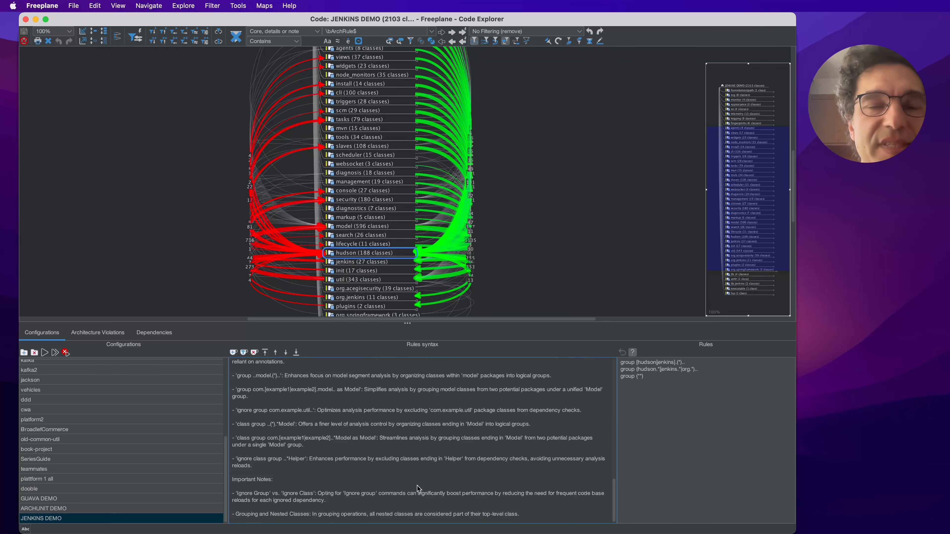
pyautogui.scroll(-1, 419, 489)
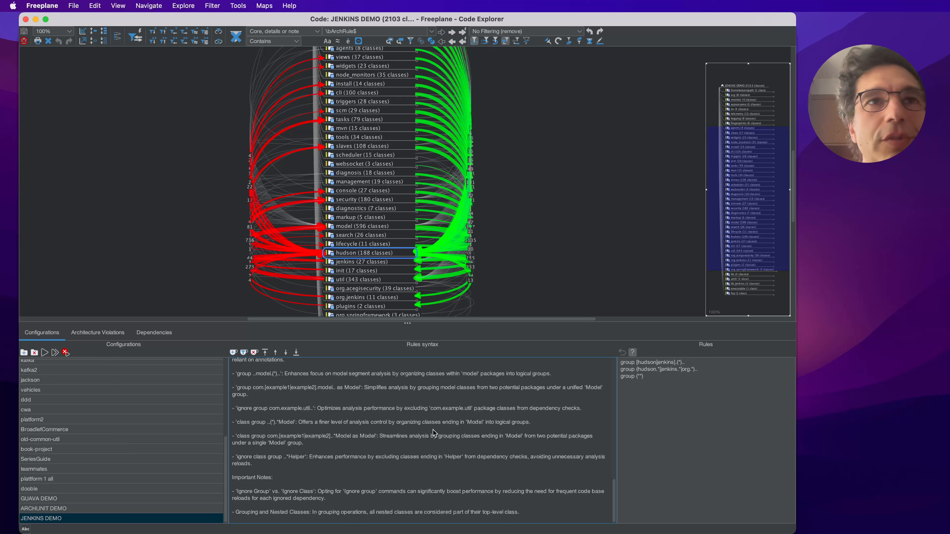
pyautogui.scroll(10, 436, 436)
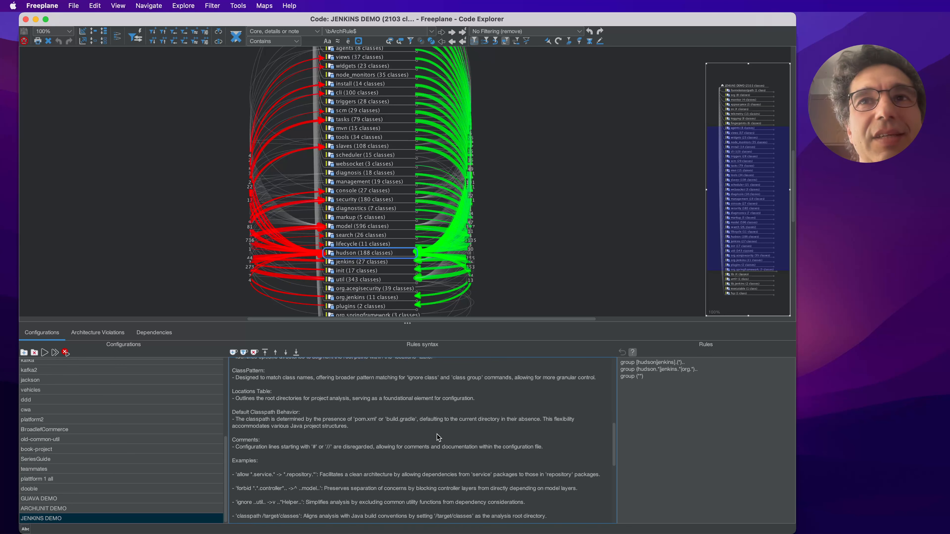
pyautogui.scroll(3, 439, 438)
pyautogui.scroll(2, 438, 437)
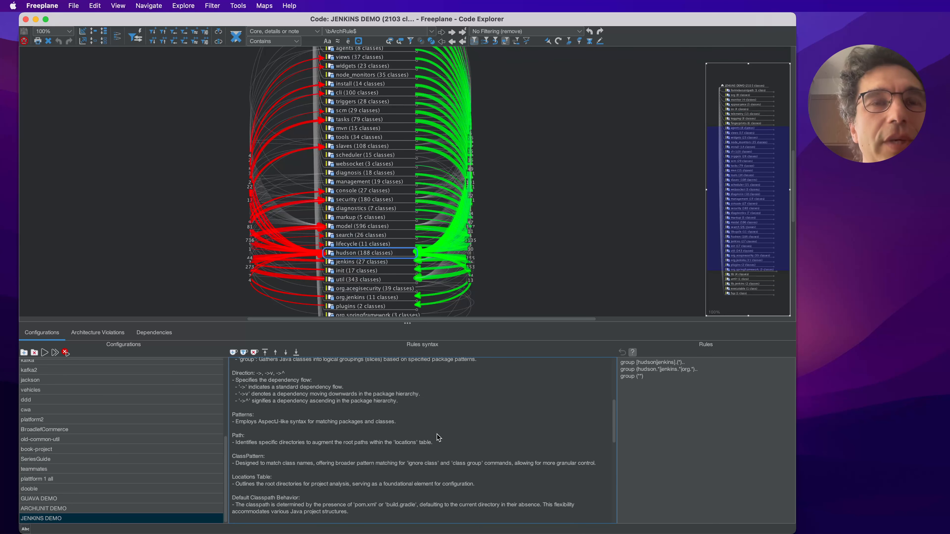
pyautogui.scroll(6, 438, 437)
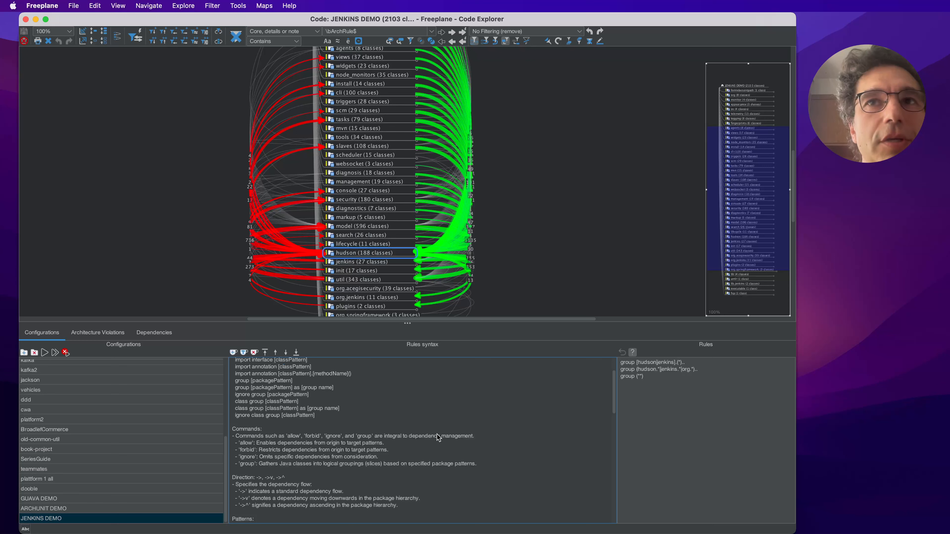